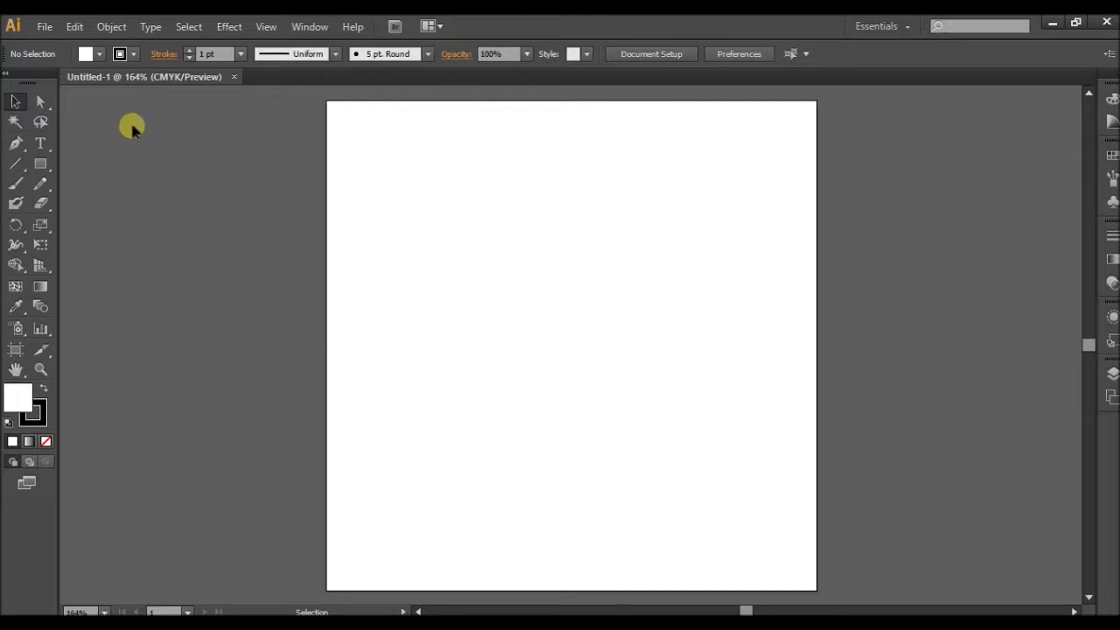
Create a new document named 'Engrave Effect 1' measuring 5 × 5 inches, units in inches
click(44, 27)
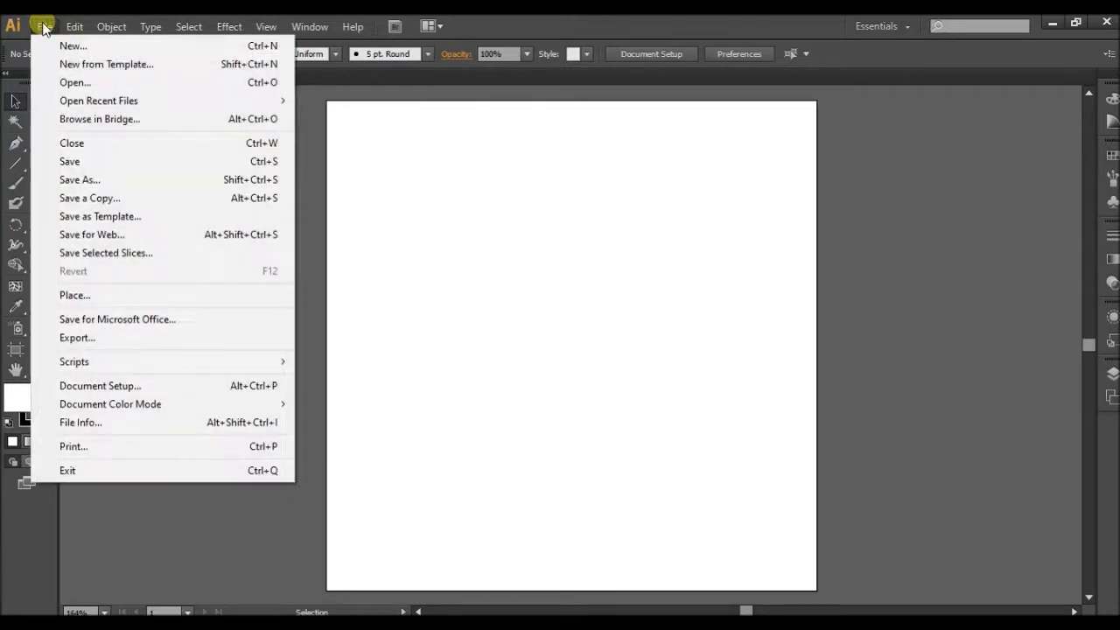
click(50, 45)
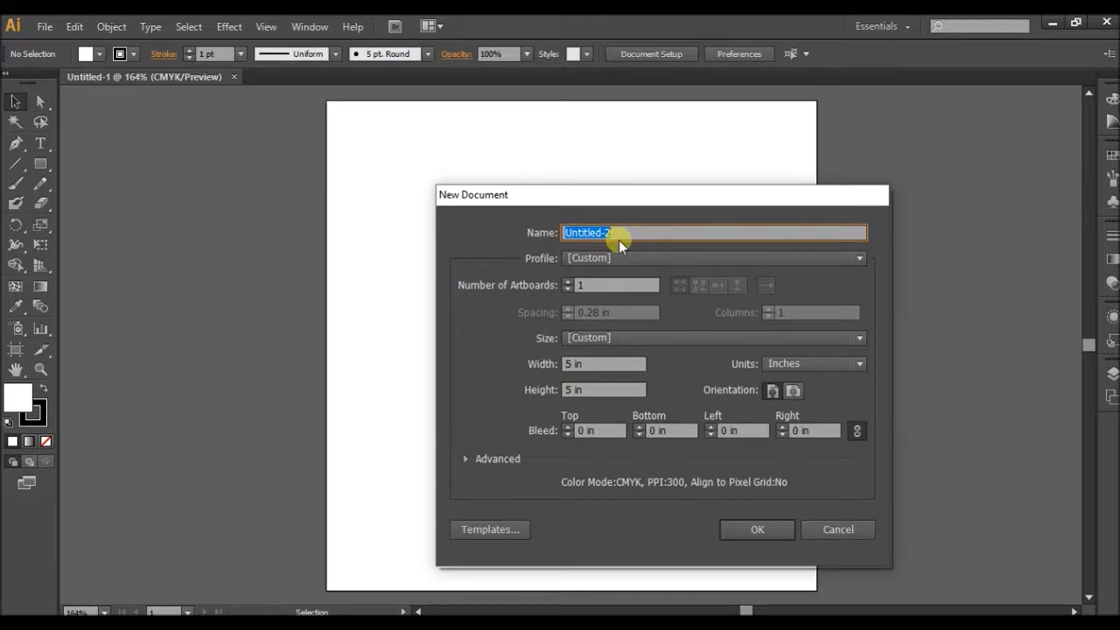
text(Engrave Effect 1)
click(831, 363)
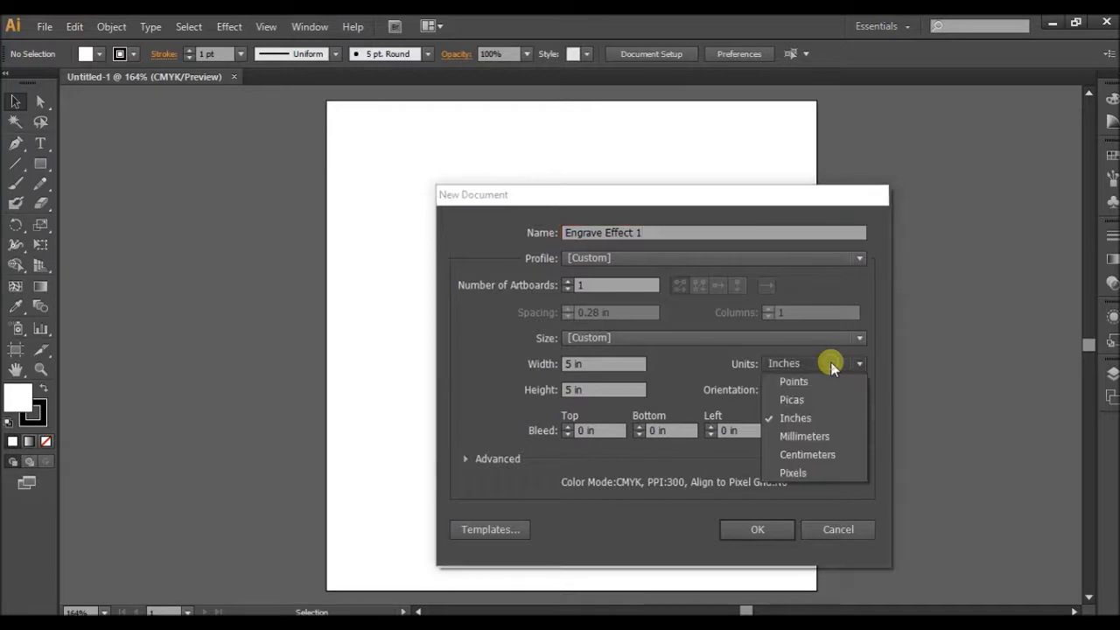
click(813, 418)
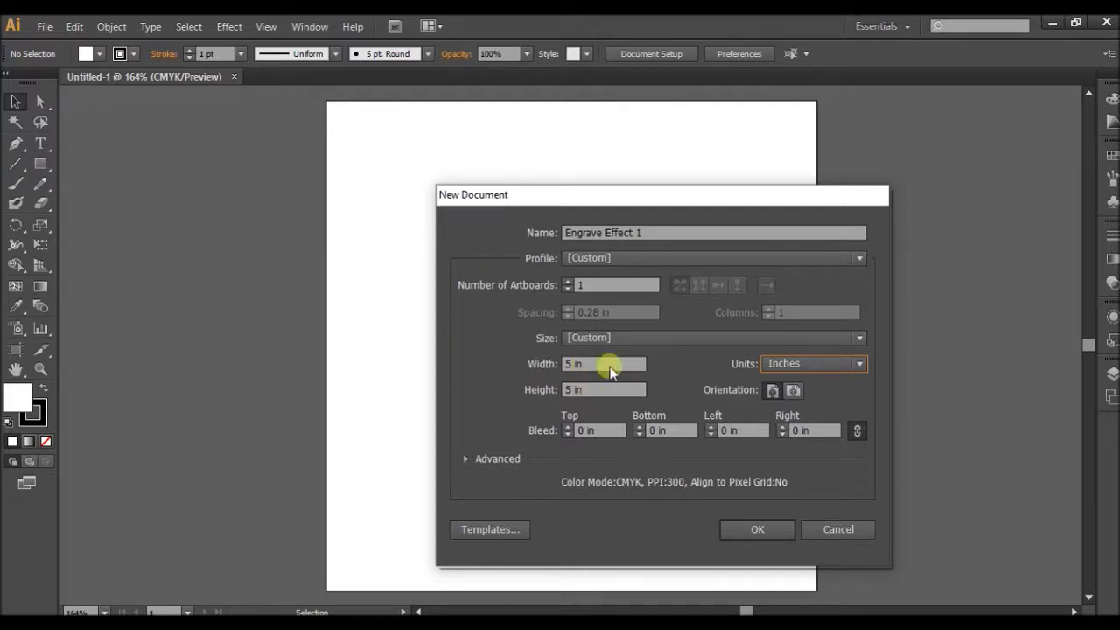
click(739, 529)
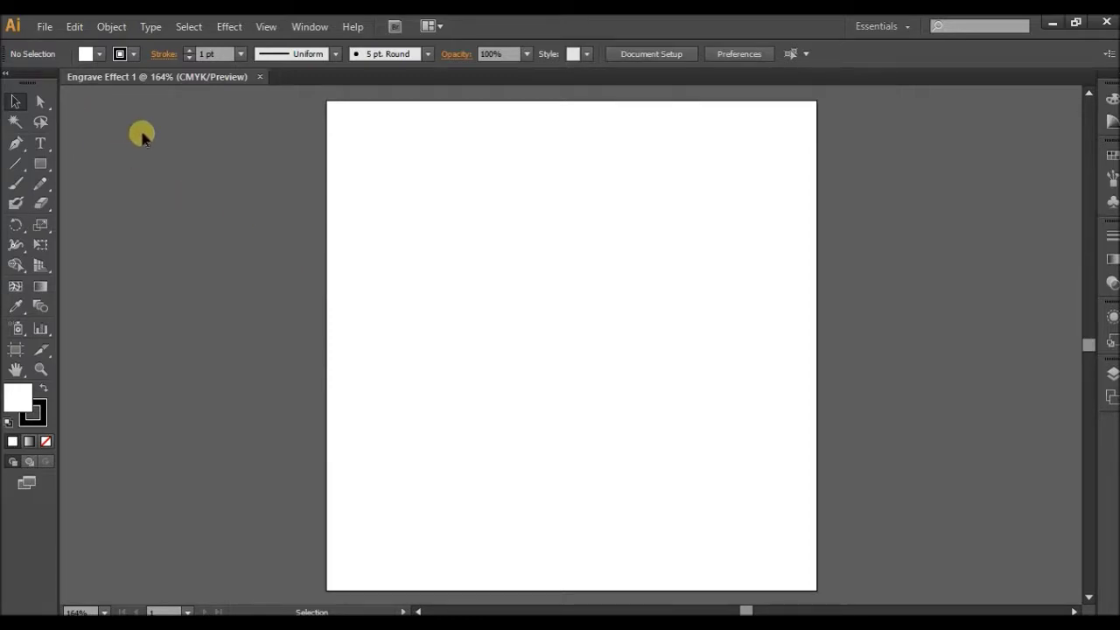
Start File > Place and browse from This PC into the Pictures folder's subfolders
click(44, 27)
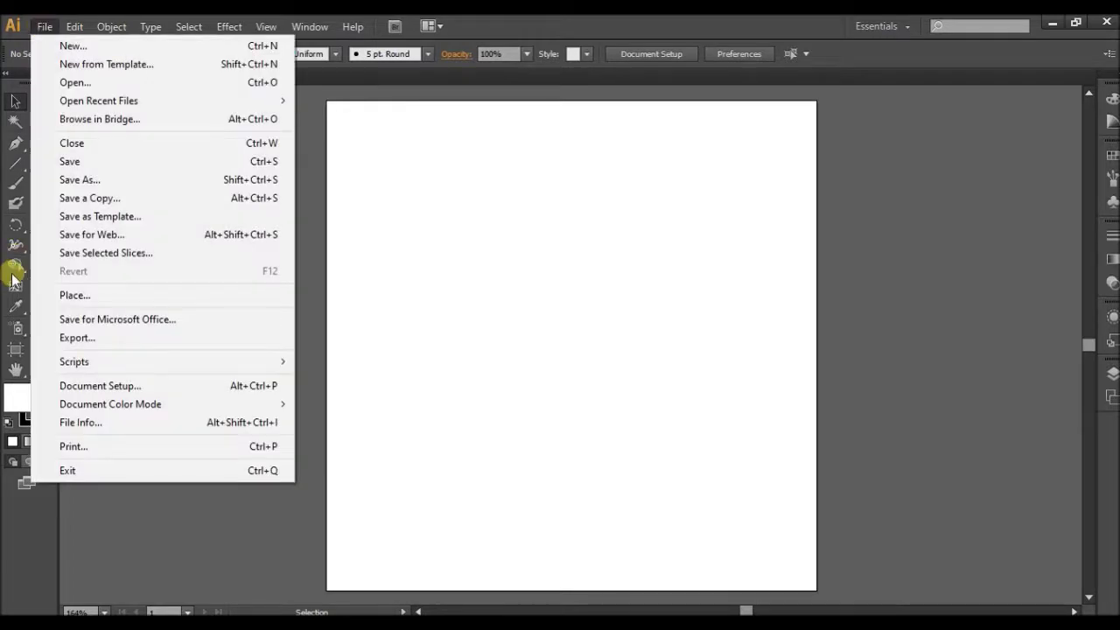
click(52, 298)
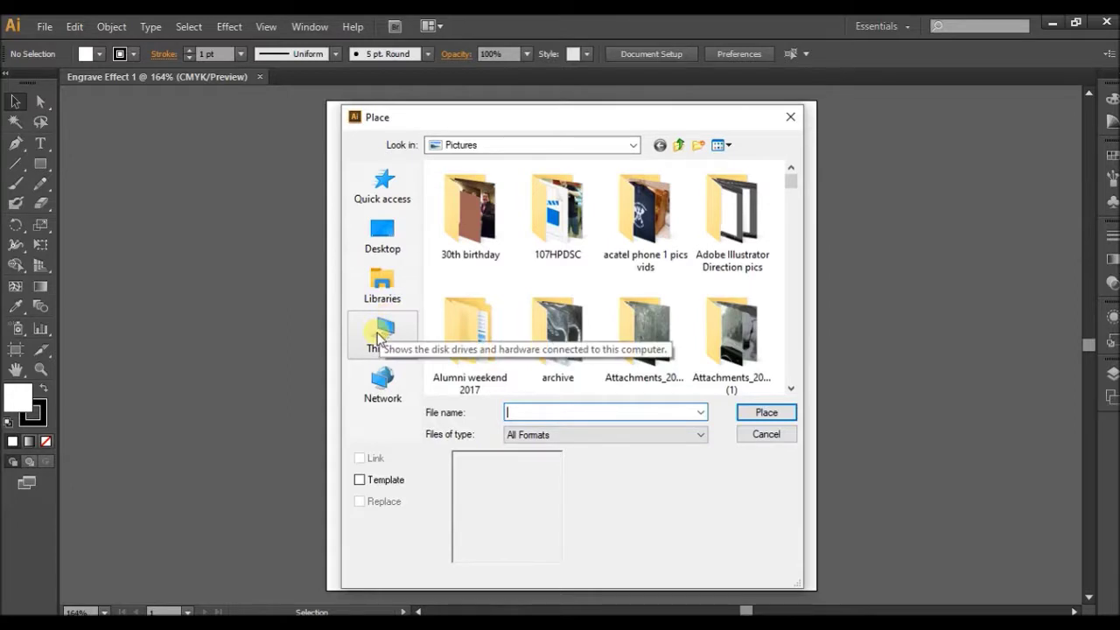
click(379, 338)
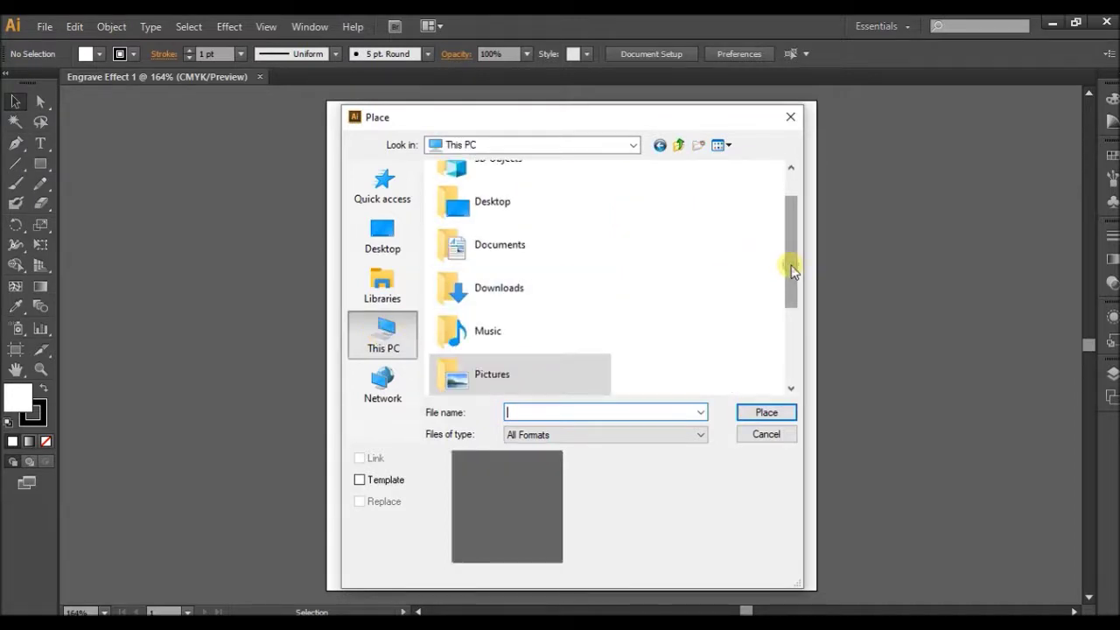
drag(791, 266, 773, 348)
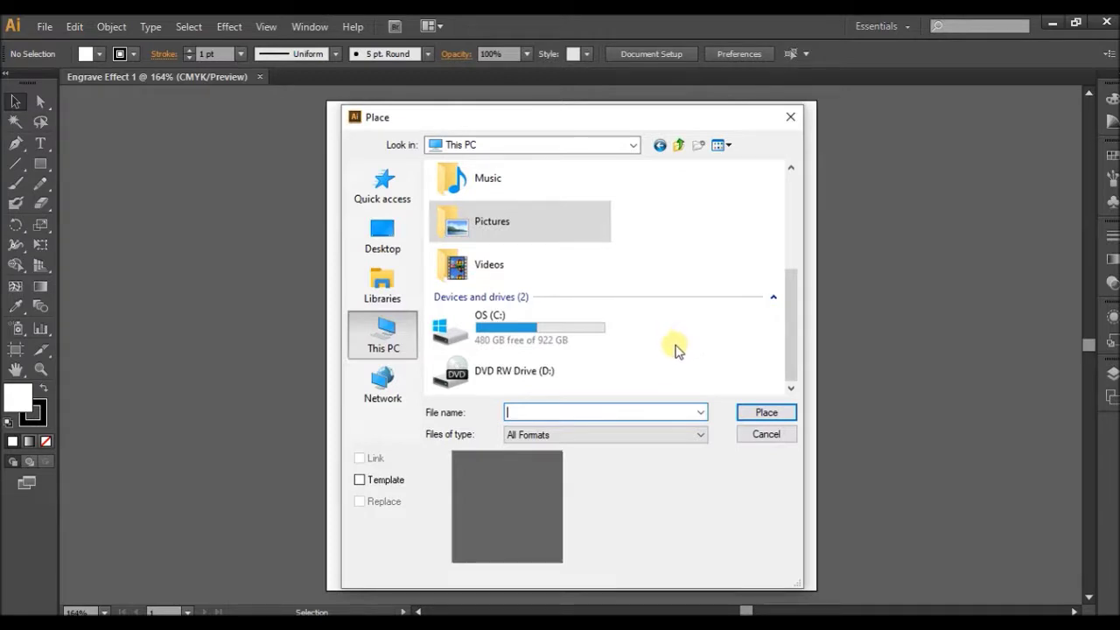
double_click(505, 220)
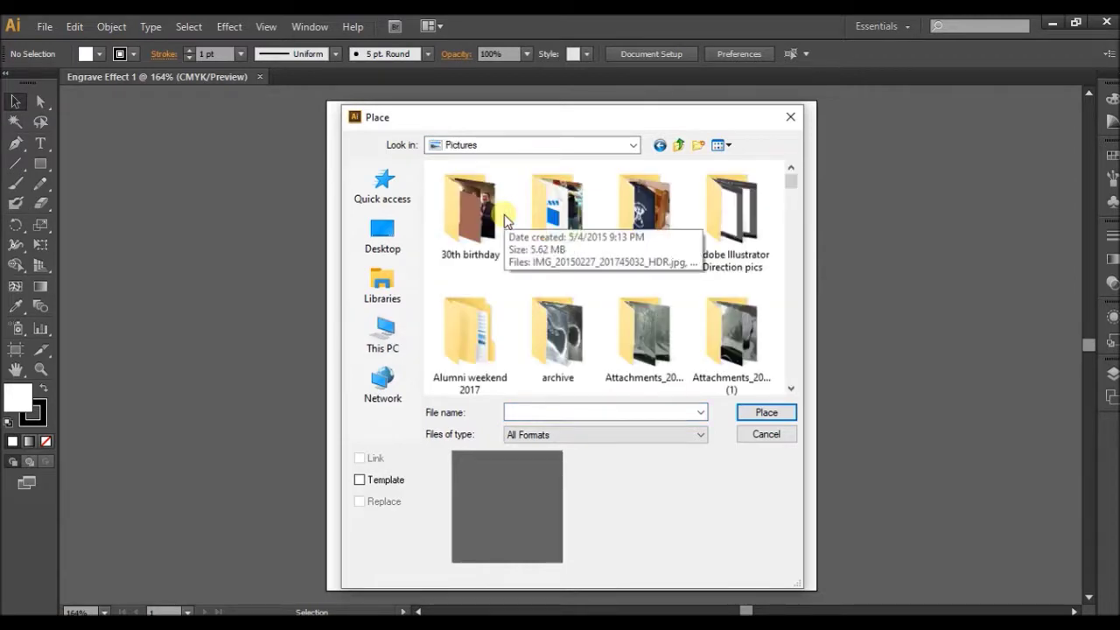
click(791, 388)
click(791, 389)
click(791, 388)
click(791, 389)
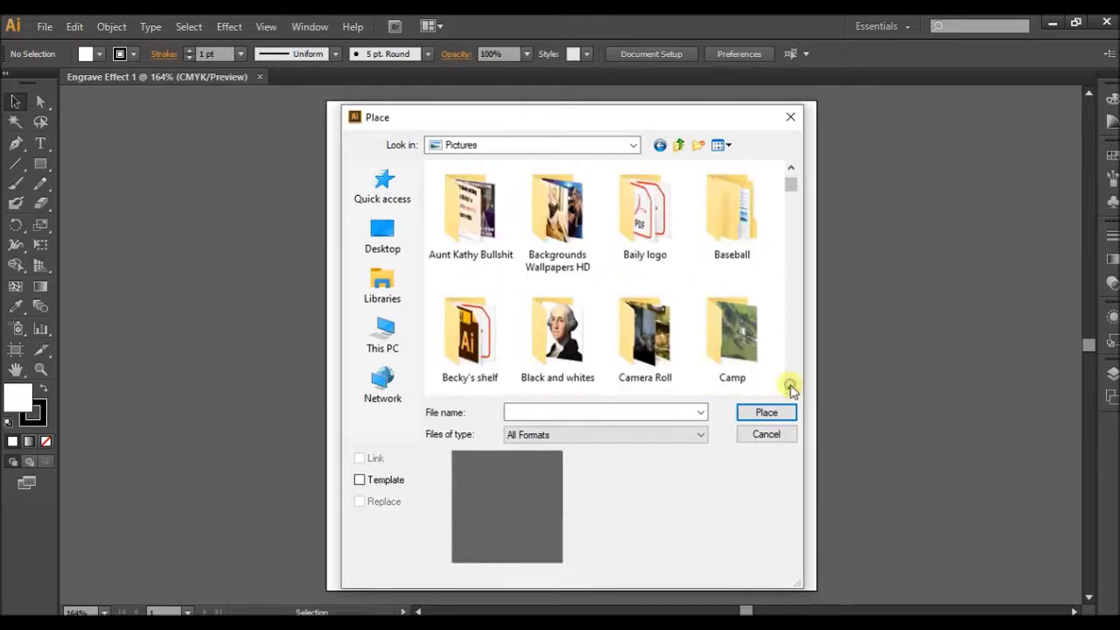
click(791, 389)
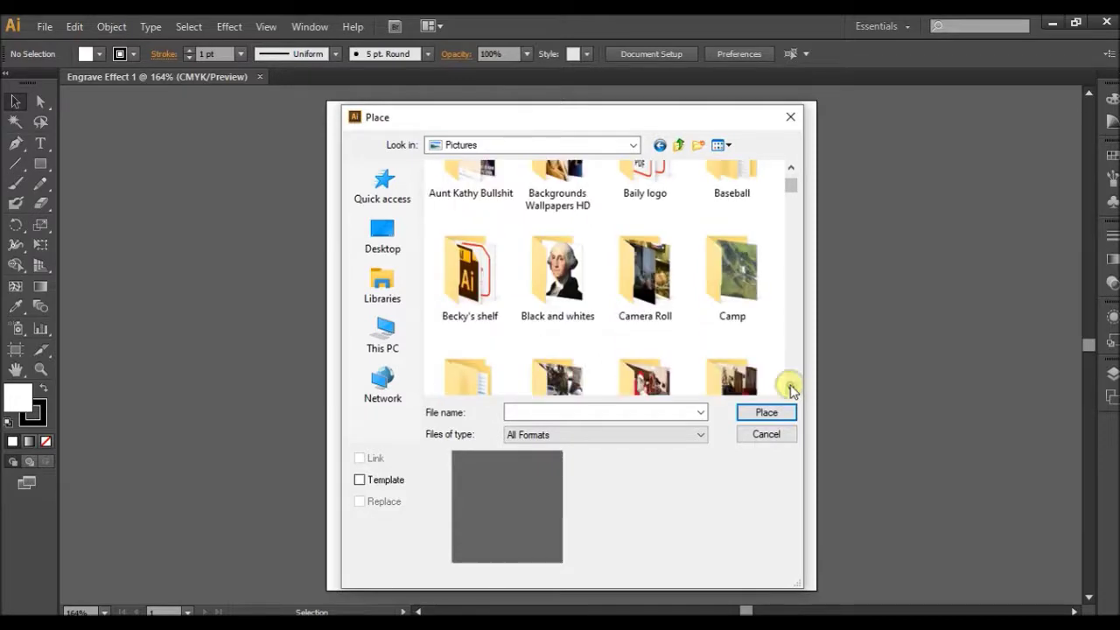
Pick george-washington.jpg from the Black and whites folder and confirm placing it
double_click(573, 280)
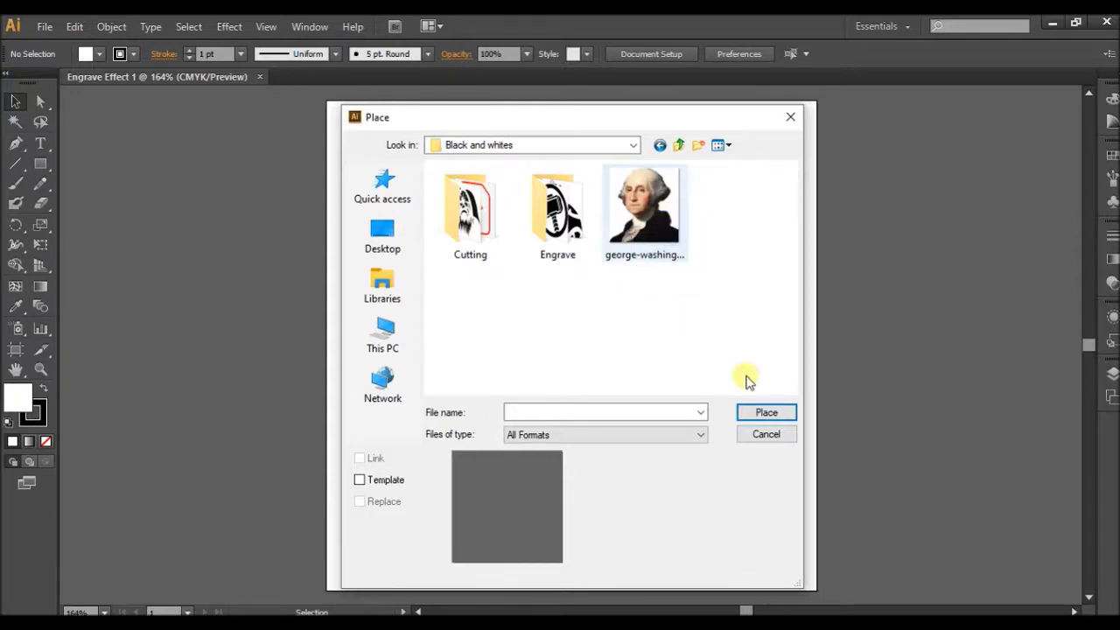
click(750, 419)
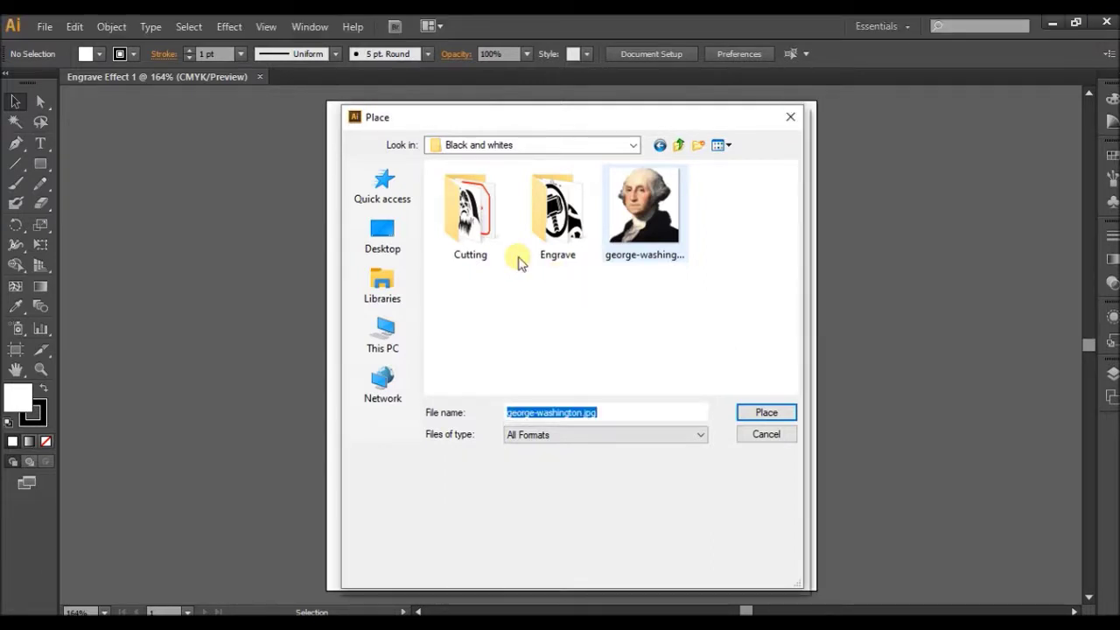
key(Return)
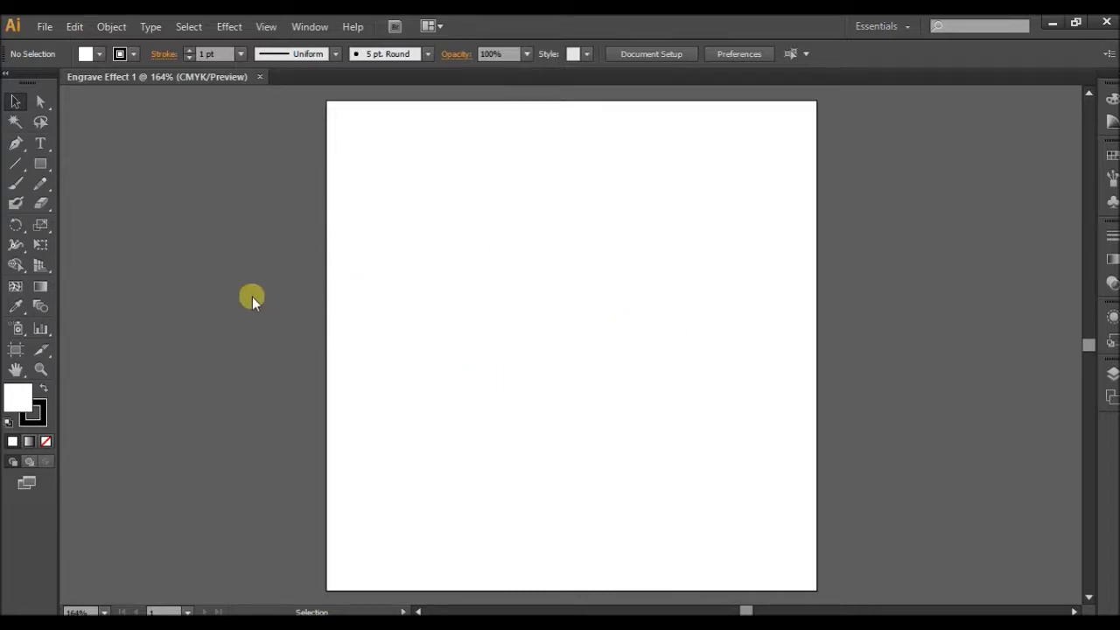
Drop the portrait onto the artboard, move it top-left and scale it up from the bottom-right corner
key(ctrl+v)
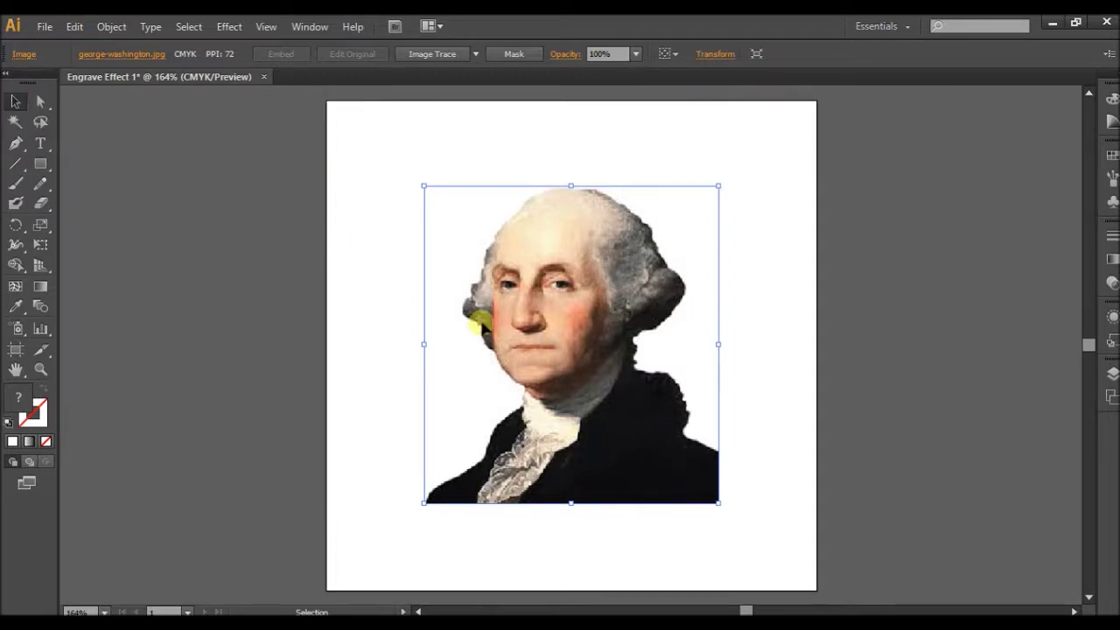
drag(557, 333, 490, 276)
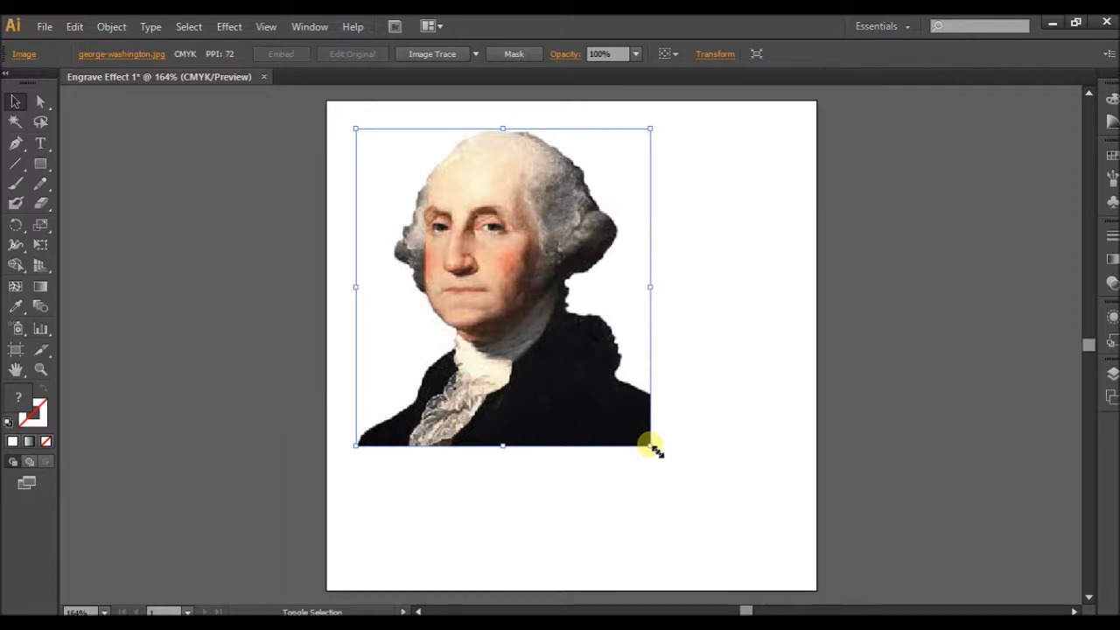
drag(652, 446, 813, 565)
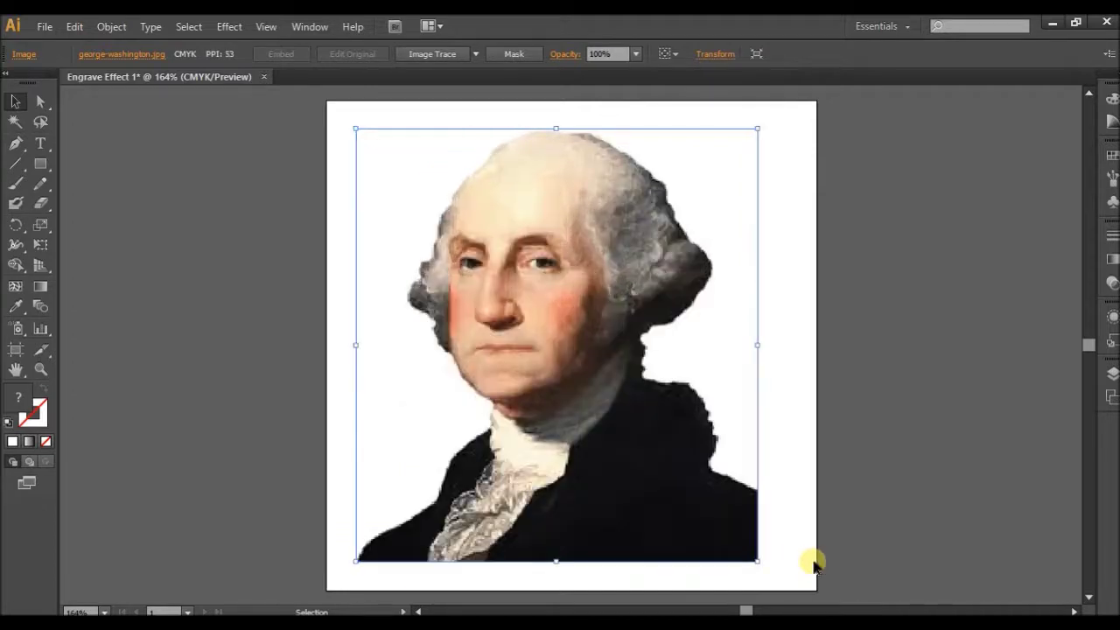
Select the portrait image and open Effect > Effect Gallery
click(883, 429)
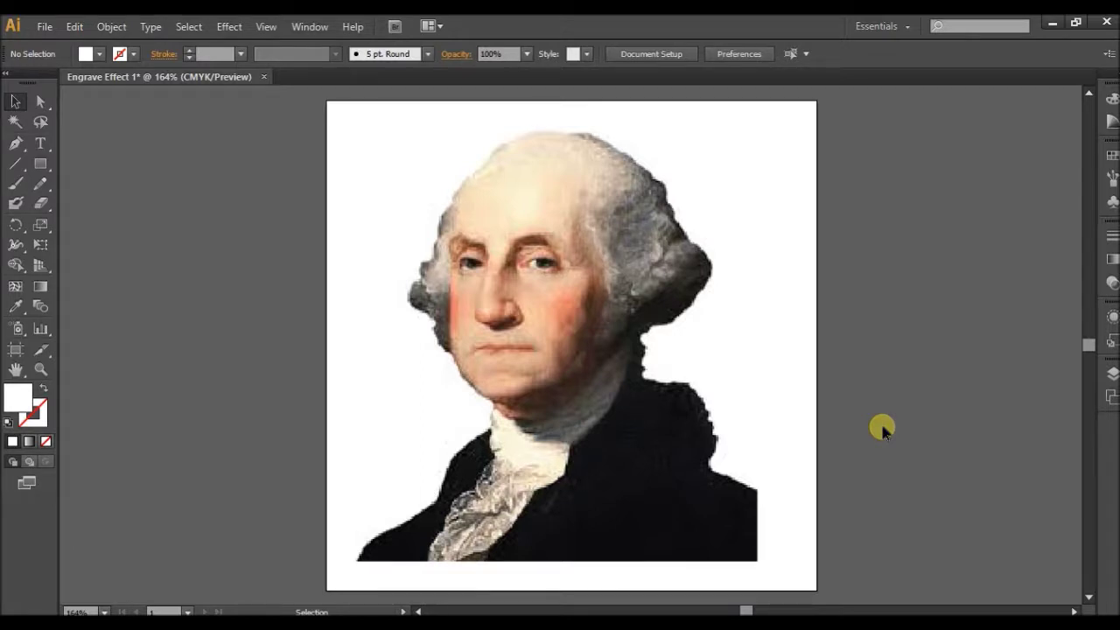
click(595, 329)
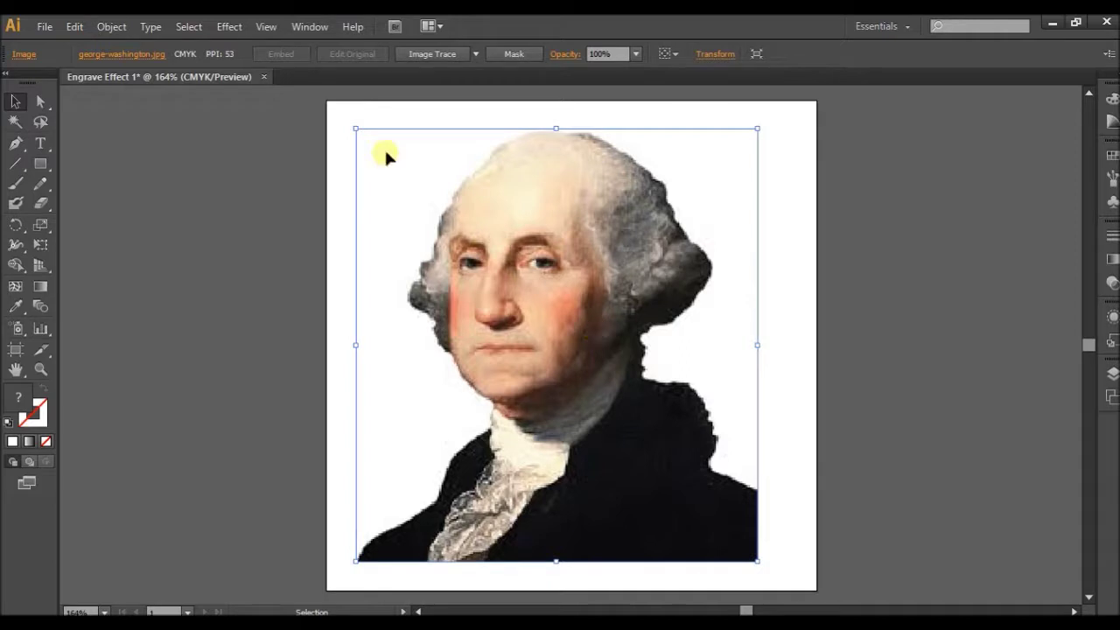
click(229, 27)
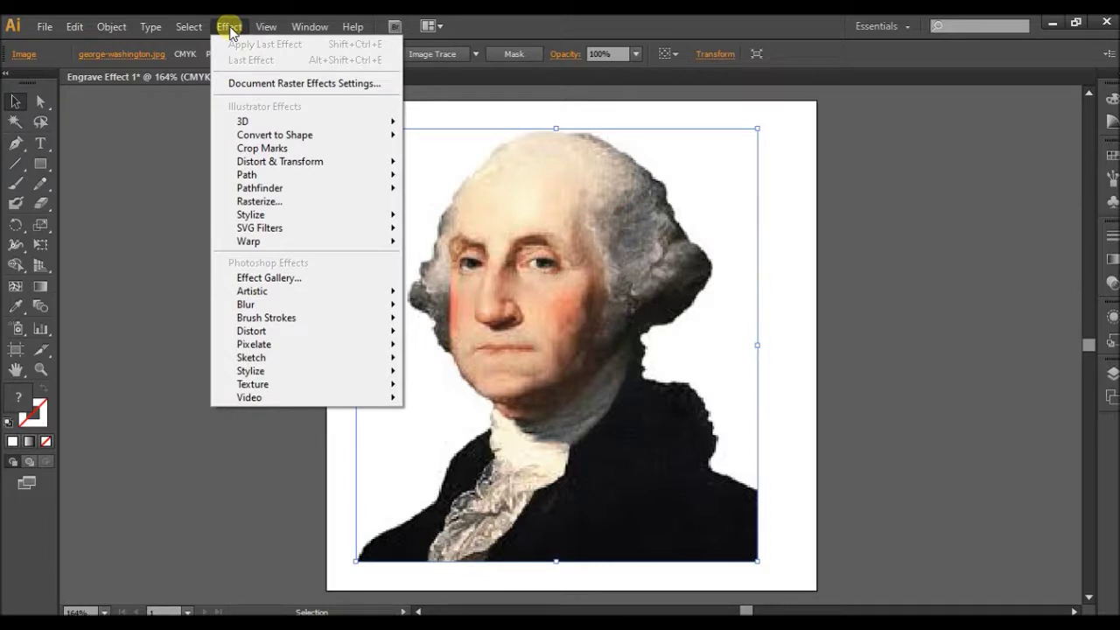
click(225, 283)
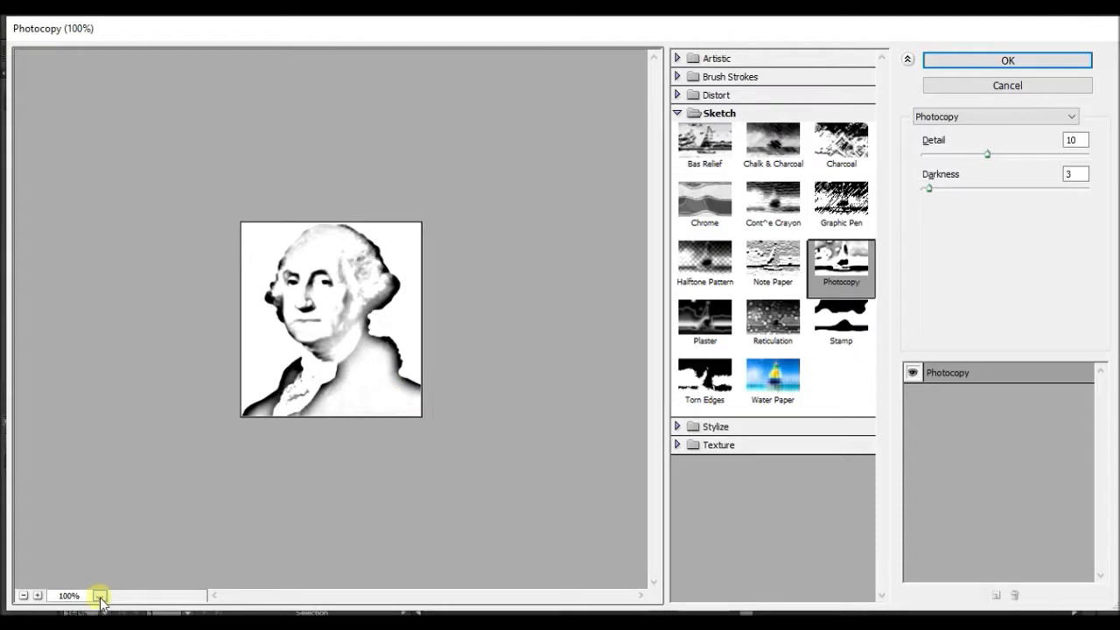
Fit the preview to screen, test Graphic Pen at stroke length 7, then switch to Stamp
click(101, 596)
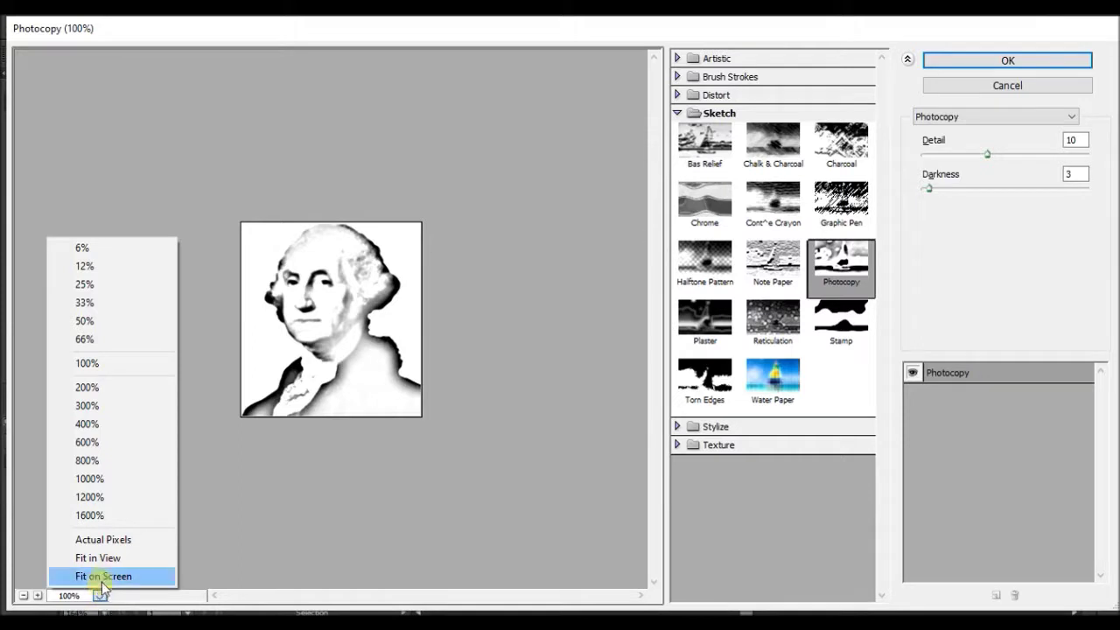
click(105, 576)
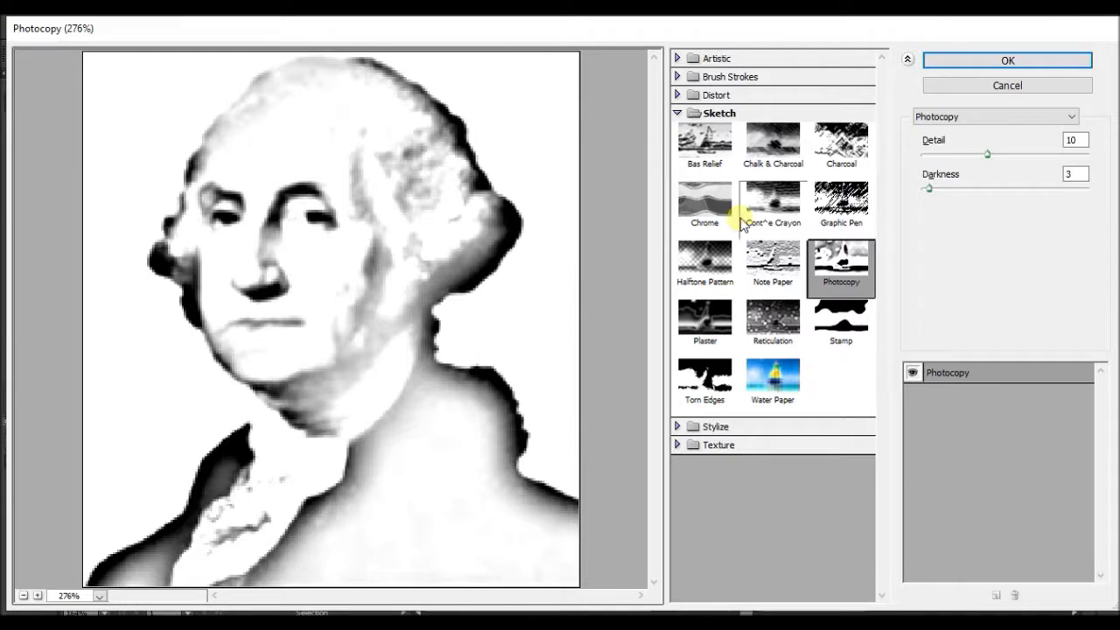
click(817, 199)
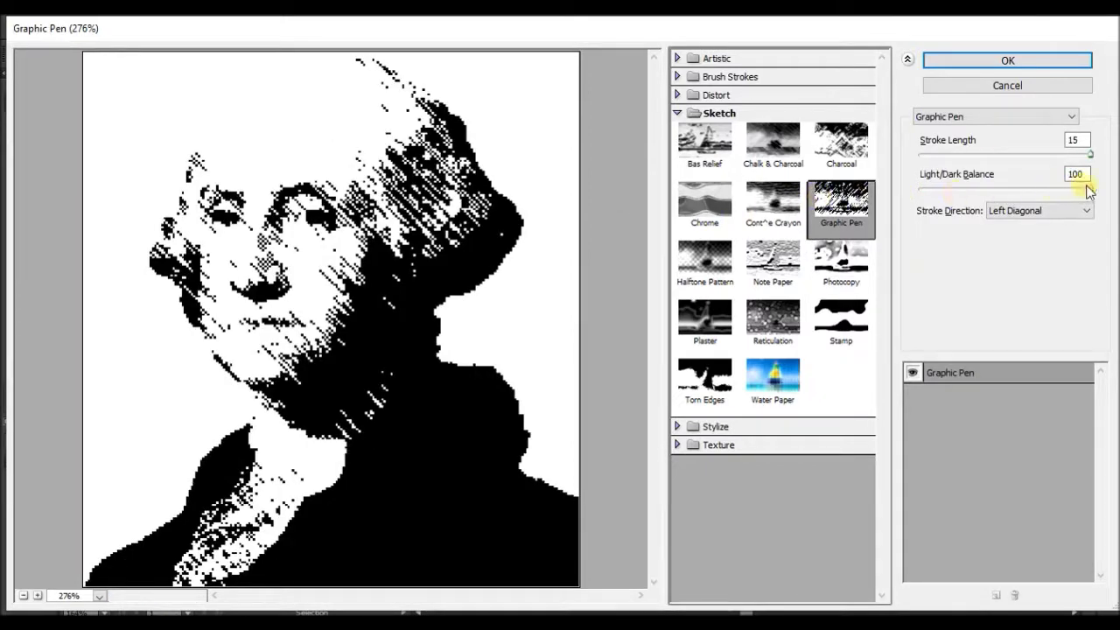
drag(1091, 189, 1092, 200)
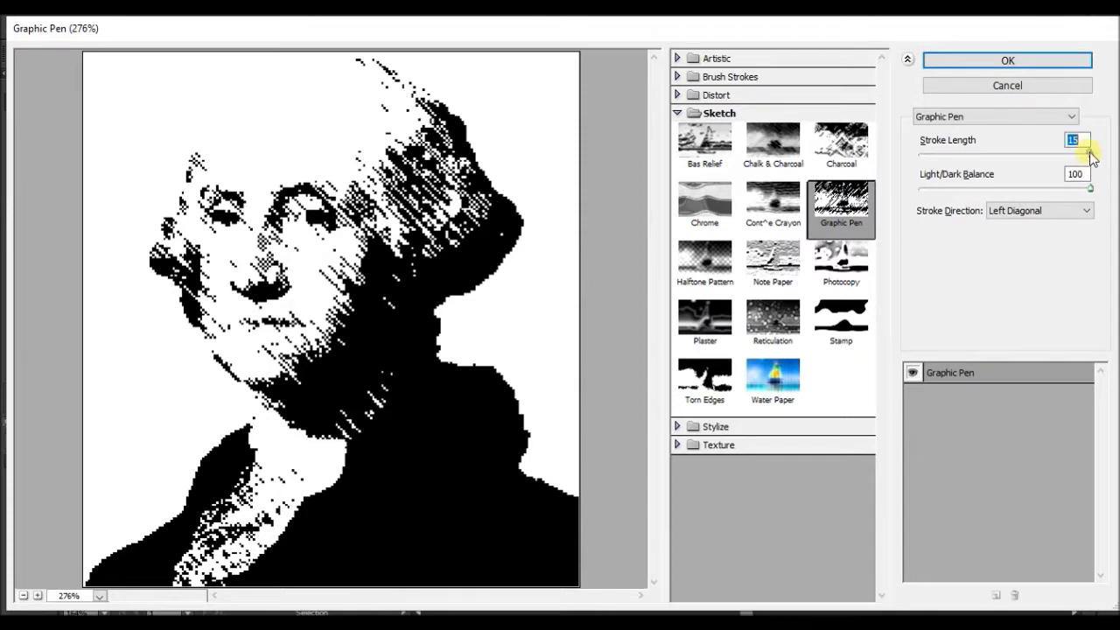
mouse_move(1090, 155)
mouse_down()
mouse_move(1019, 161)
mouse_move(1000, 181)
mouse_up()
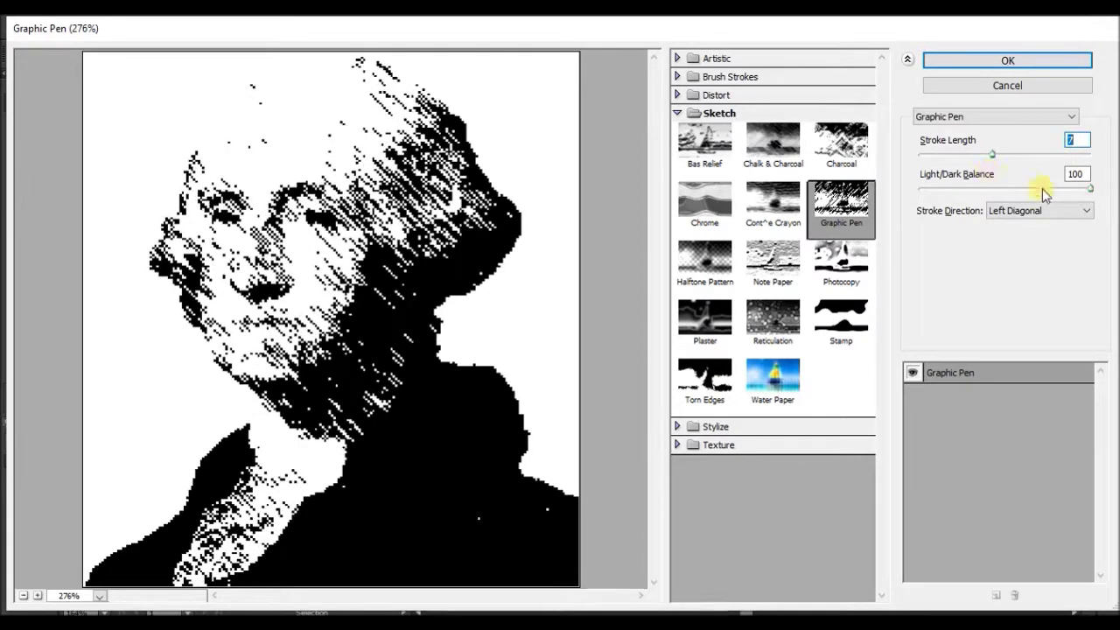
drag(1091, 188, 1037, 197)
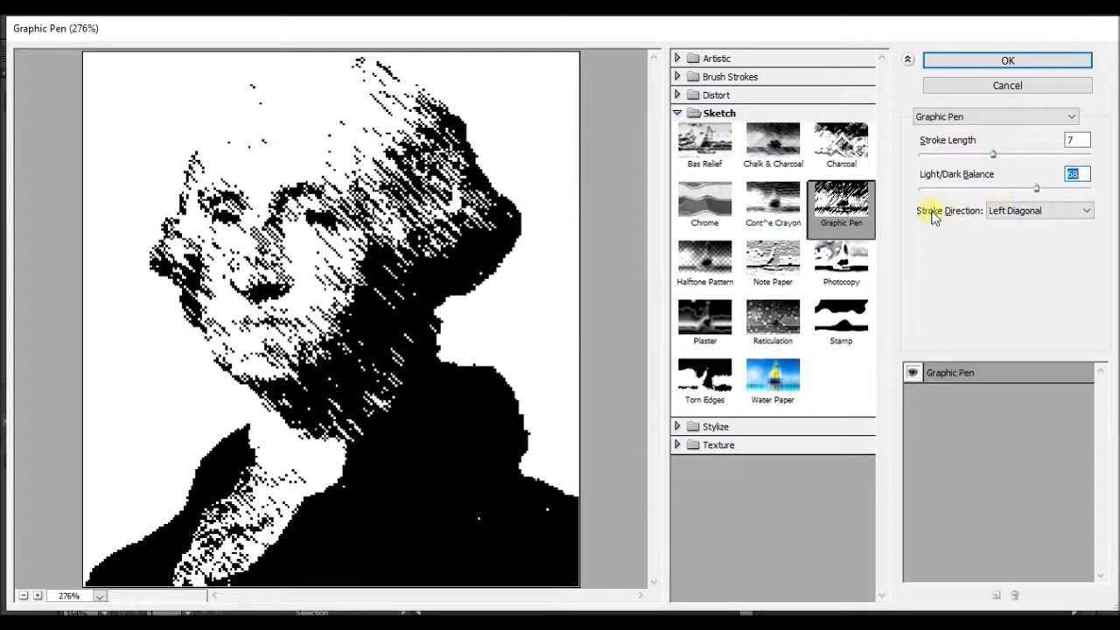
click(836, 315)
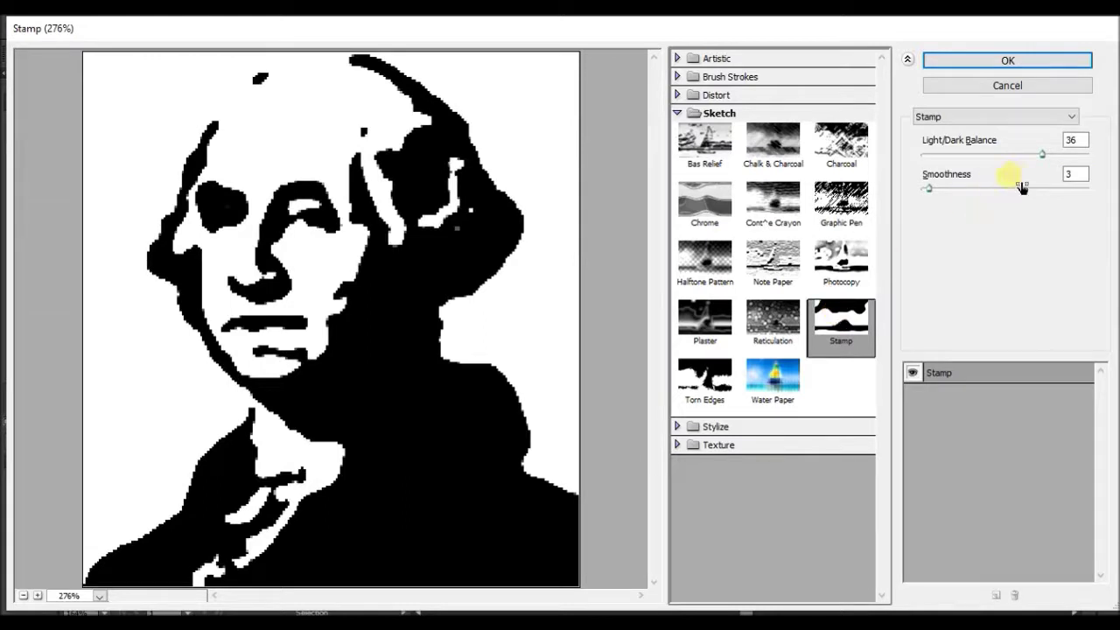
Set the Stamp Light/Dark Balance to 32 and return Smoothness to a low value
drag(1044, 159, 1022, 165)
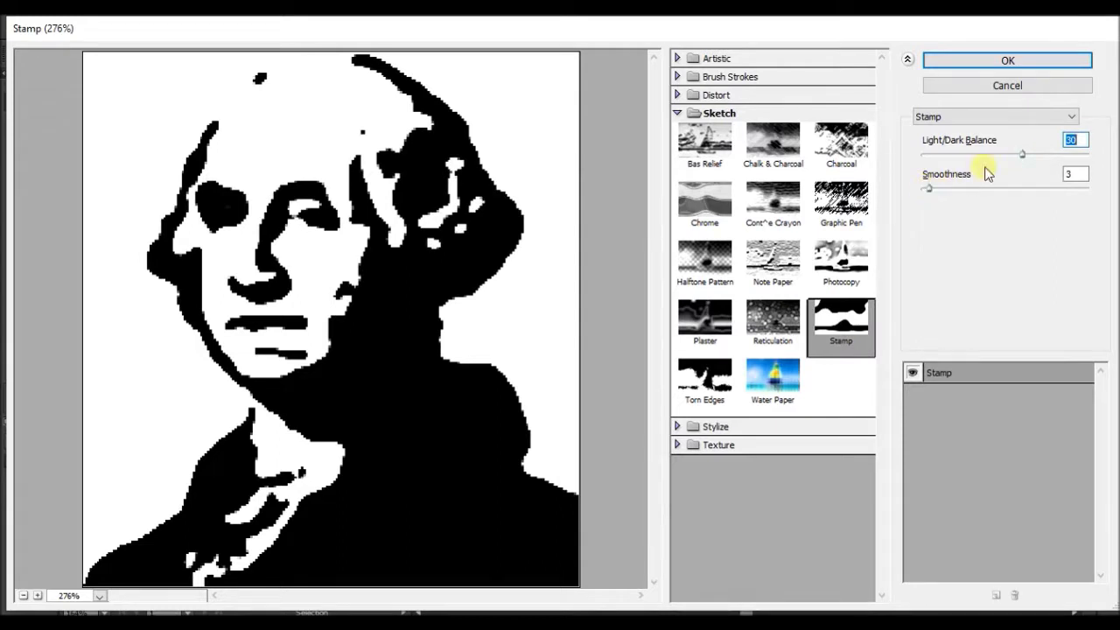
drag(1024, 157, 1038, 163)
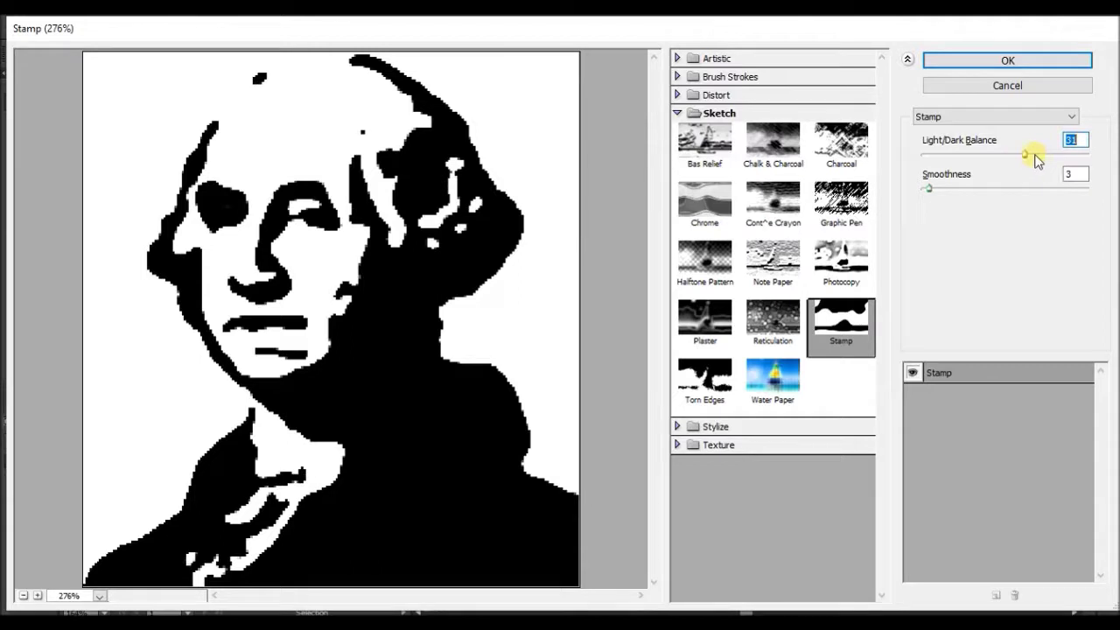
drag(1026, 159, 1041, 159)
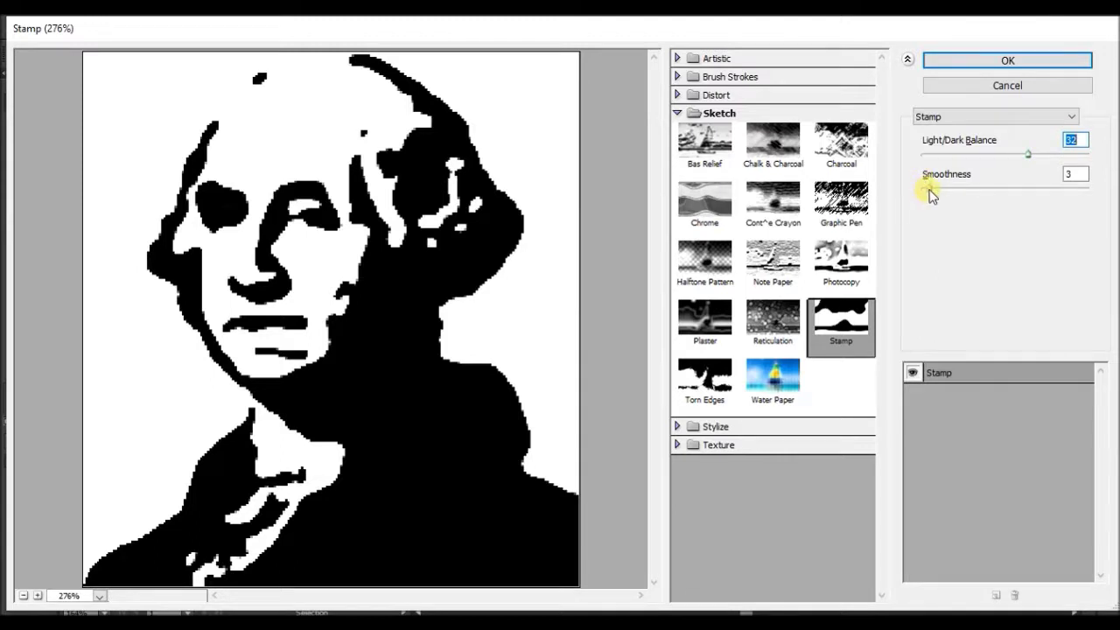
drag(929, 195, 948, 196)
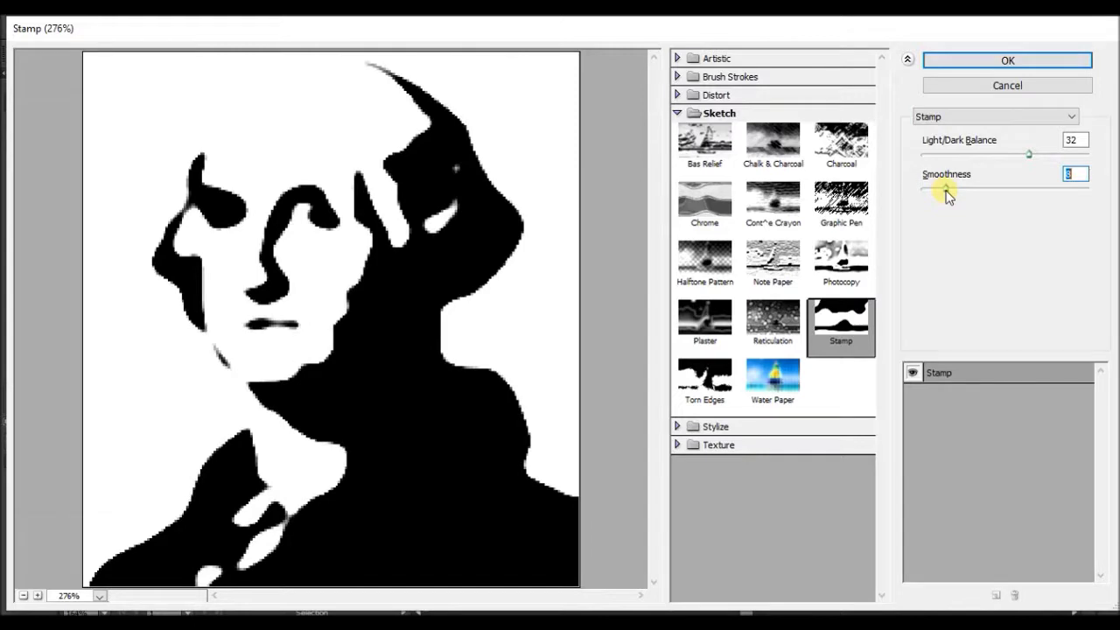
drag(950, 194, 933, 191)
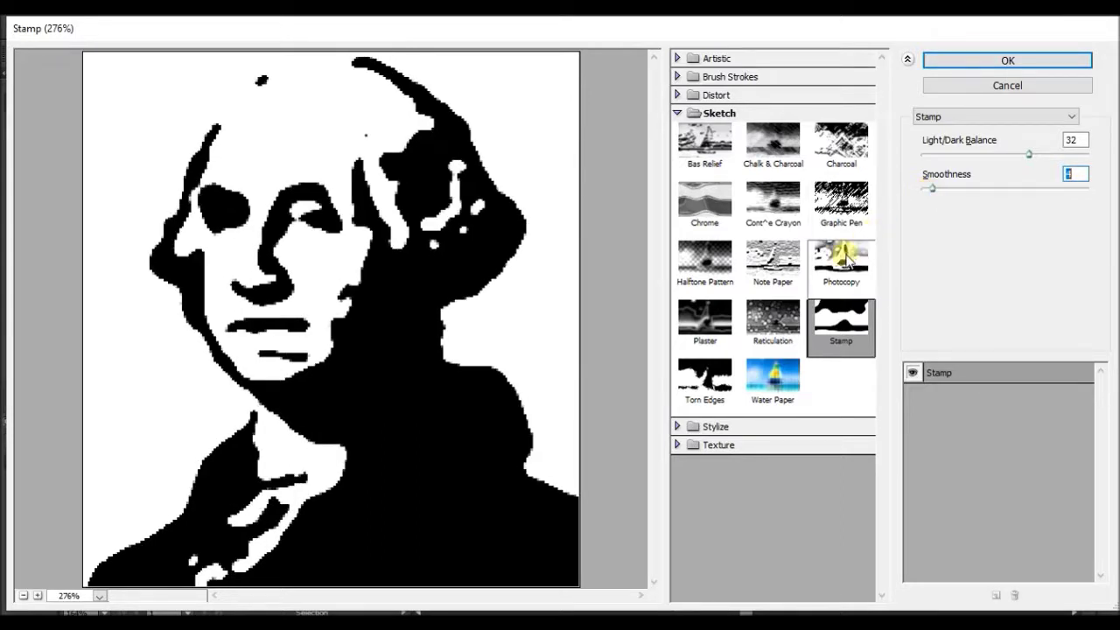
Switch to the Photocopy filter, enter Detail 10 and Darkness 3, and apply it
click(843, 265)
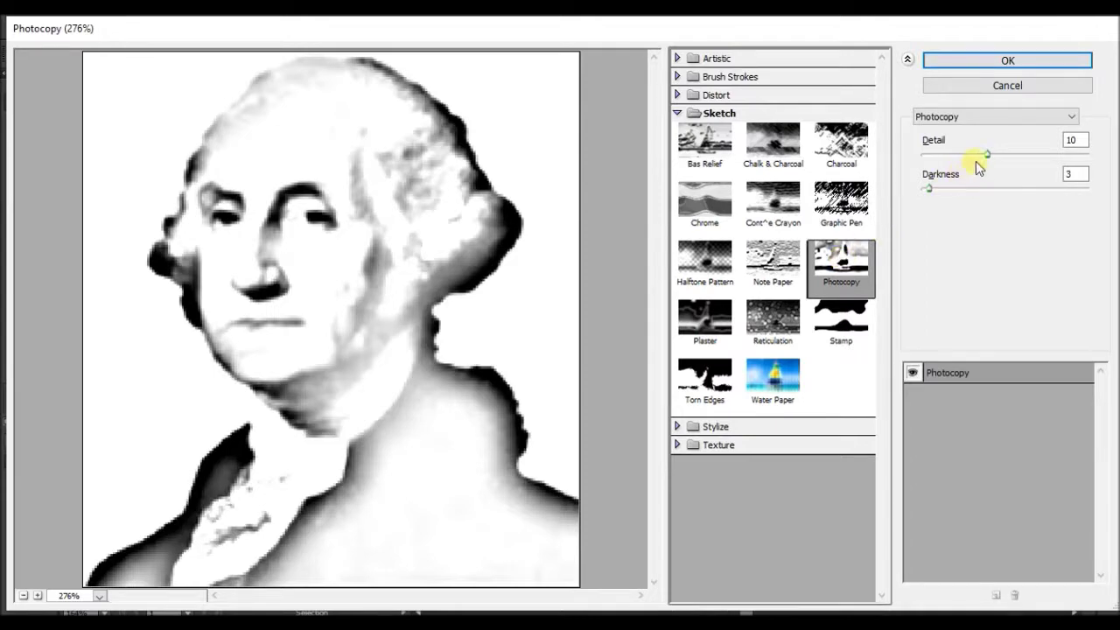
mouse_move(987, 159)
mouse_down()
mouse_move(1020, 151)
mouse_move(943, 154)
mouse_up()
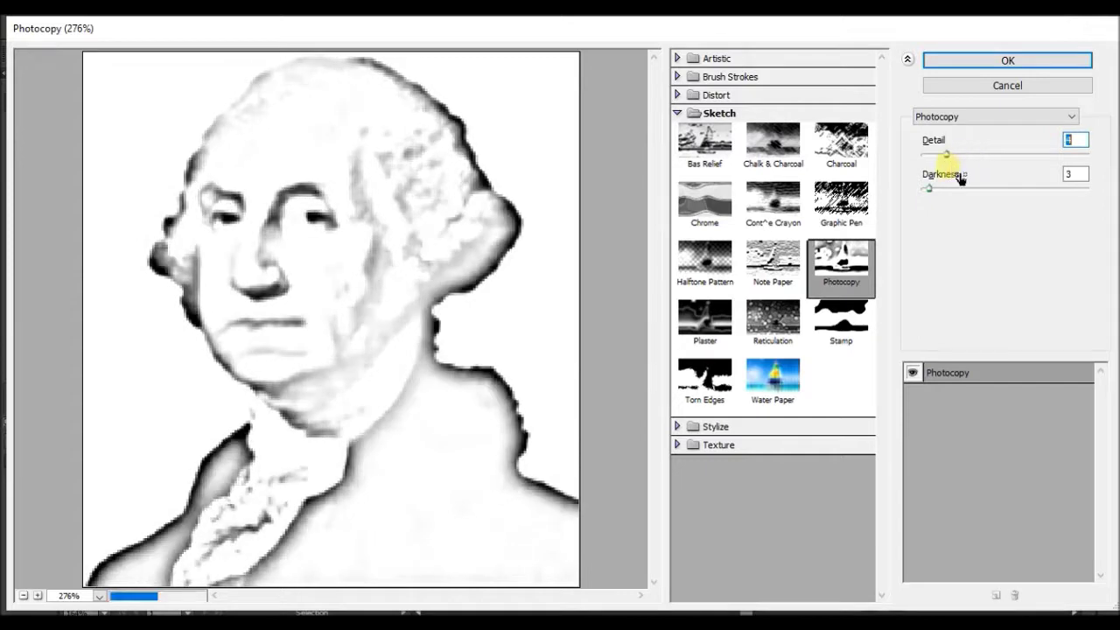
mouse_move(929, 193)
mouse_down()
mouse_move(1016, 188)
mouse_move(949, 192)
mouse_up()
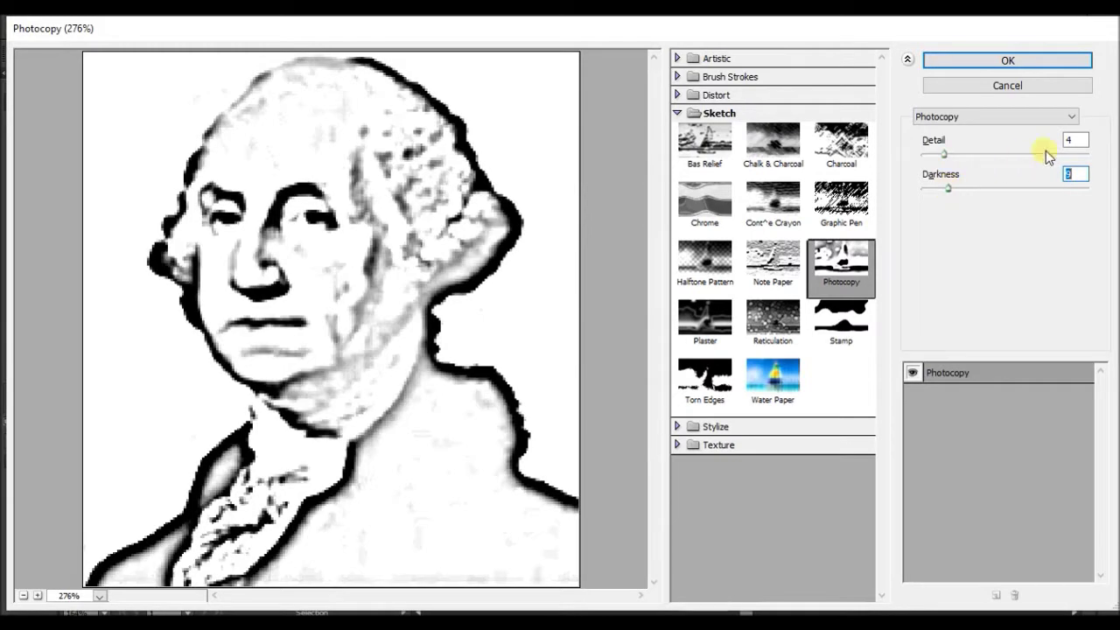
click(1077, 143)
text(1)
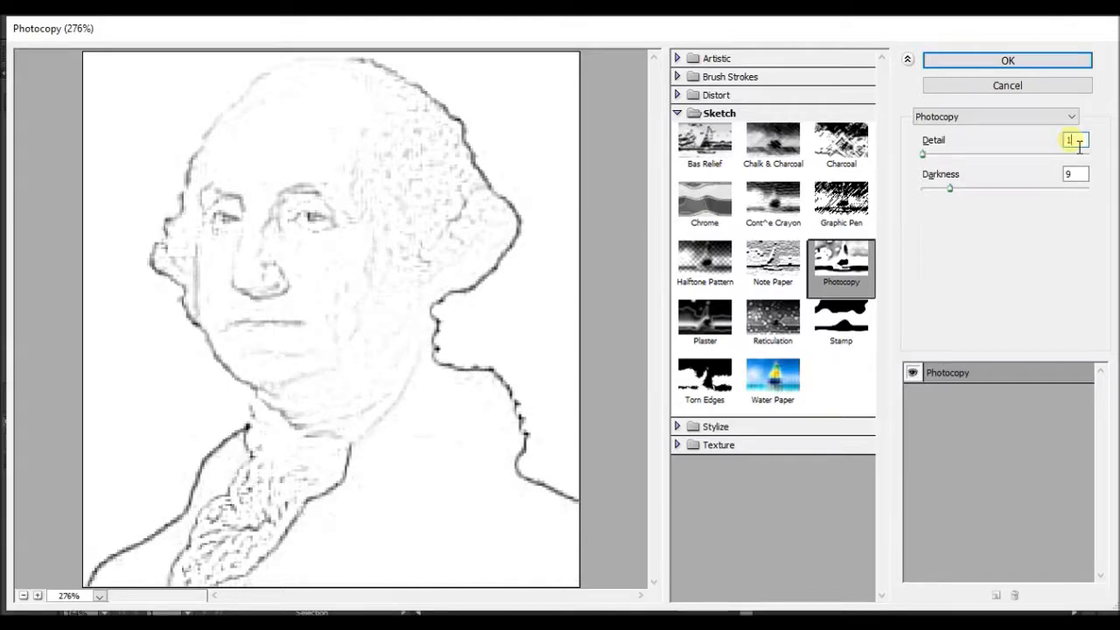
text(0)
click(1091, 183)
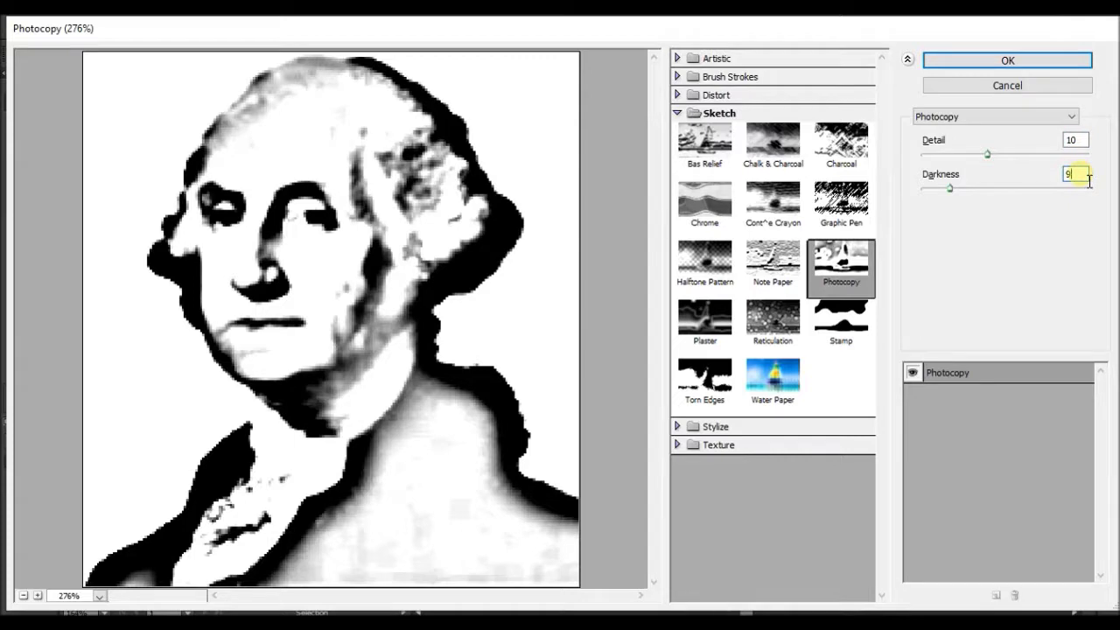
key(BackSpace)
text(3)
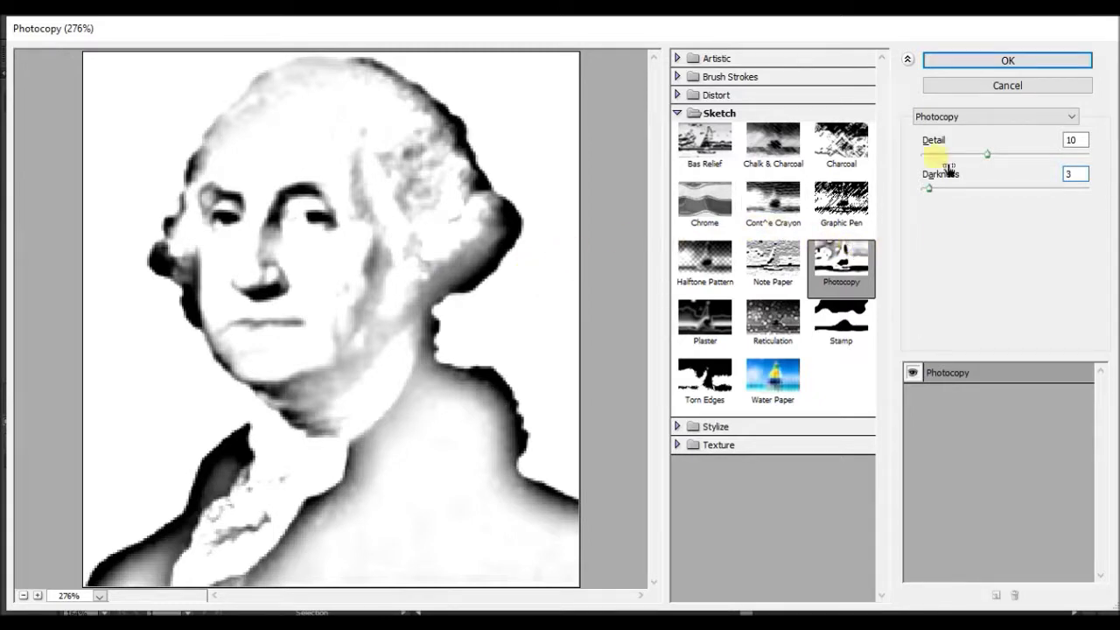
click(960, 61)
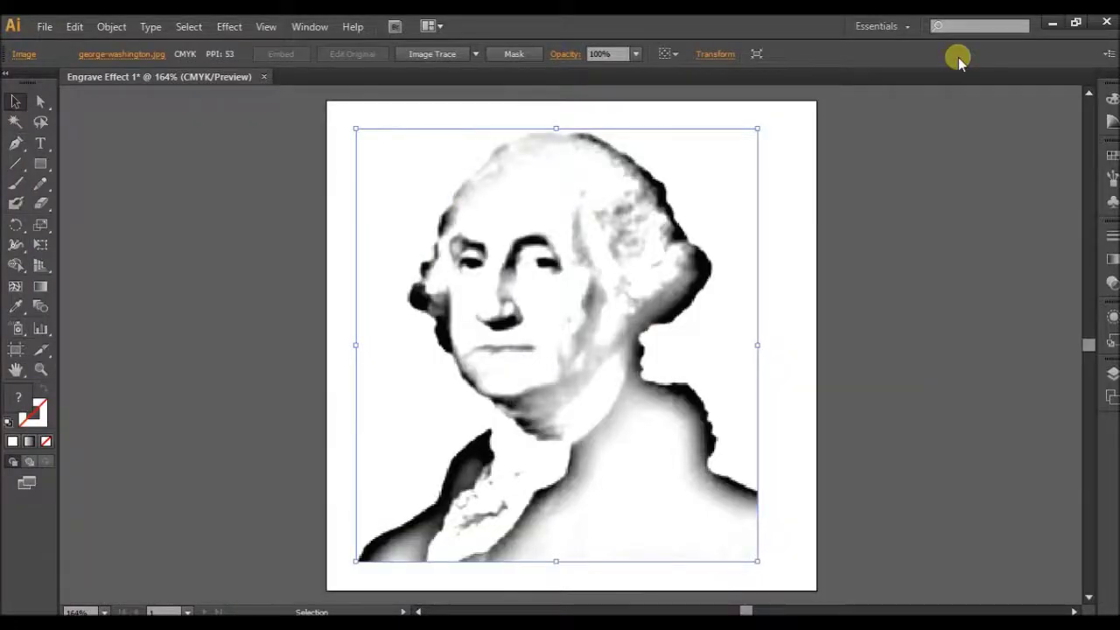
Deselect the portrait by clicking the empty pasteboard, then open the File menu
click(895, 148)
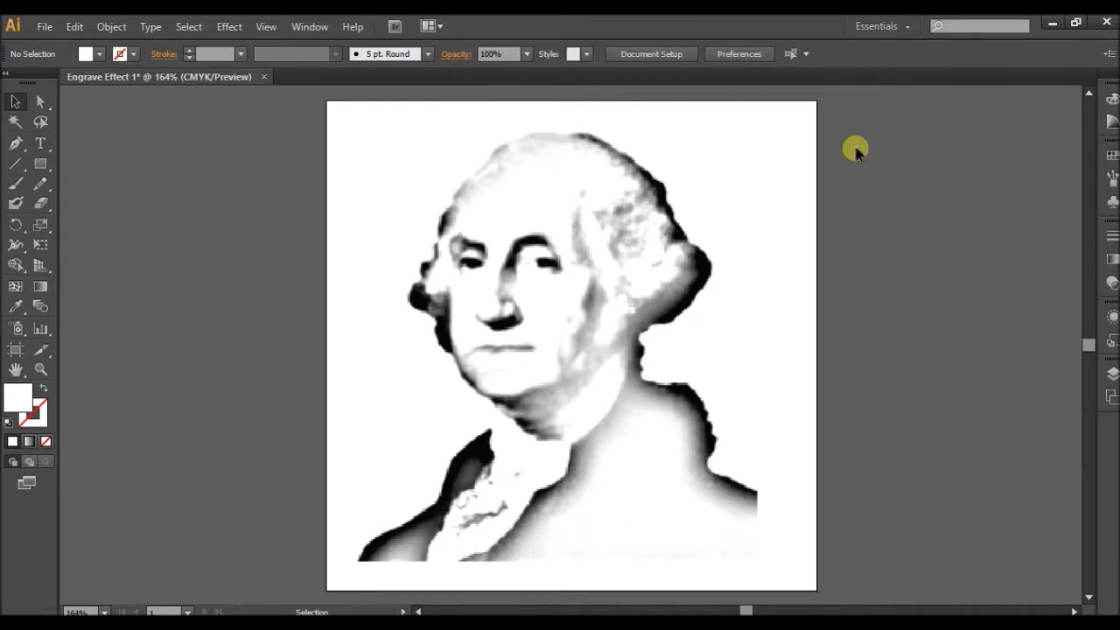
click(44, 27)
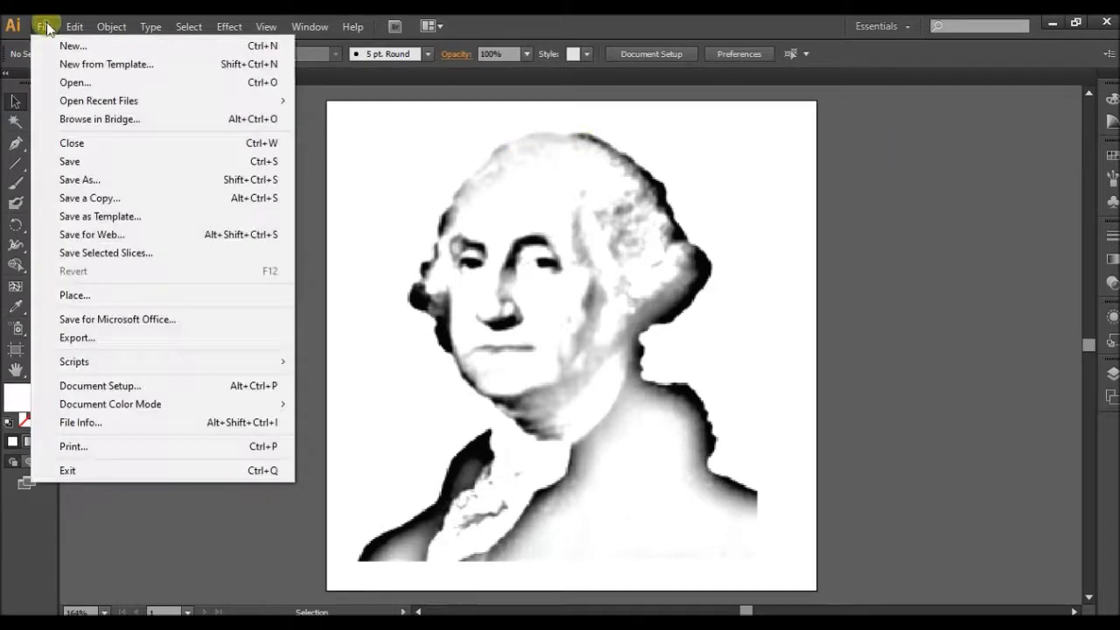
Choose Save As and navigate through This PC to the Pictures folder
click(46, 179)
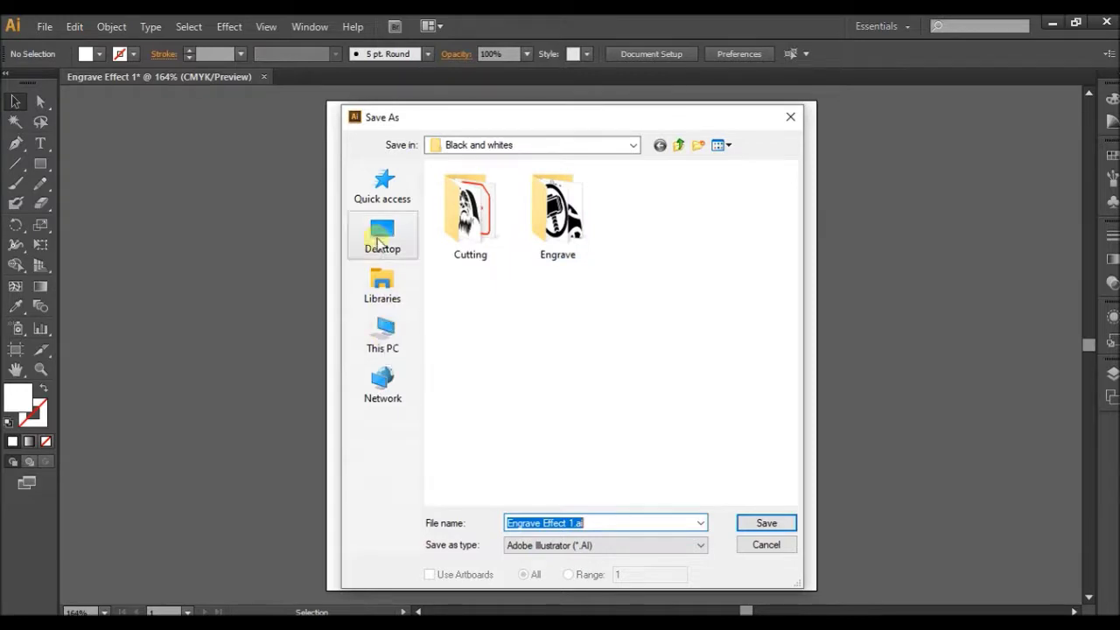
click(385, 337)
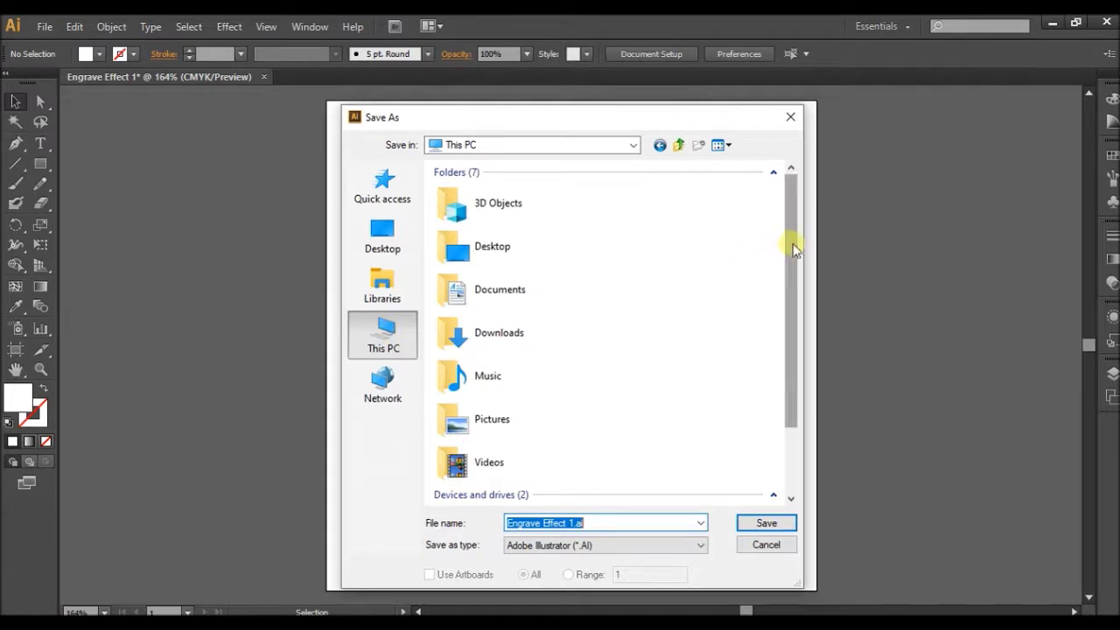
drag(790, 242, 780, 333)
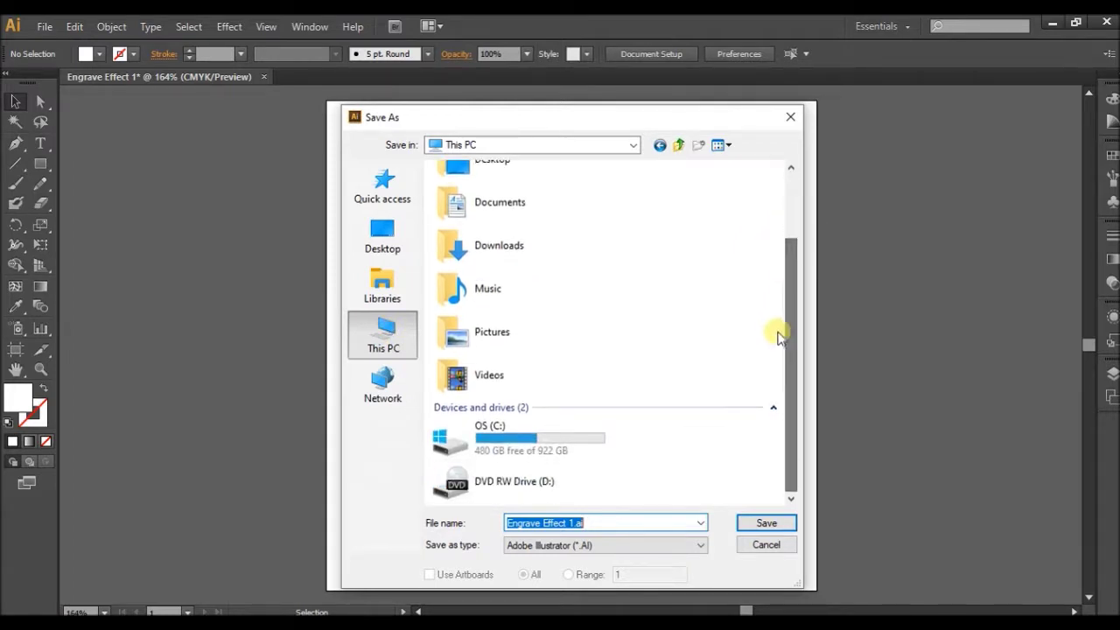
double_click(489, 335)
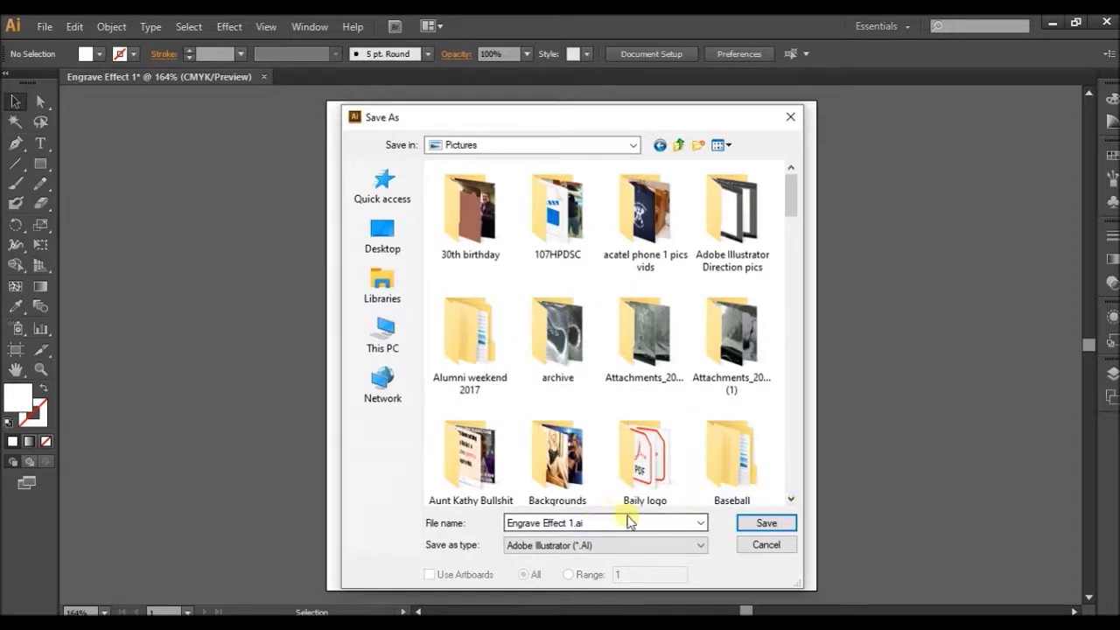
Save the file as Engrave Effect 1.pdf in Pictures with Adobe PDF (*.PDF) as the format
click(791, 500)
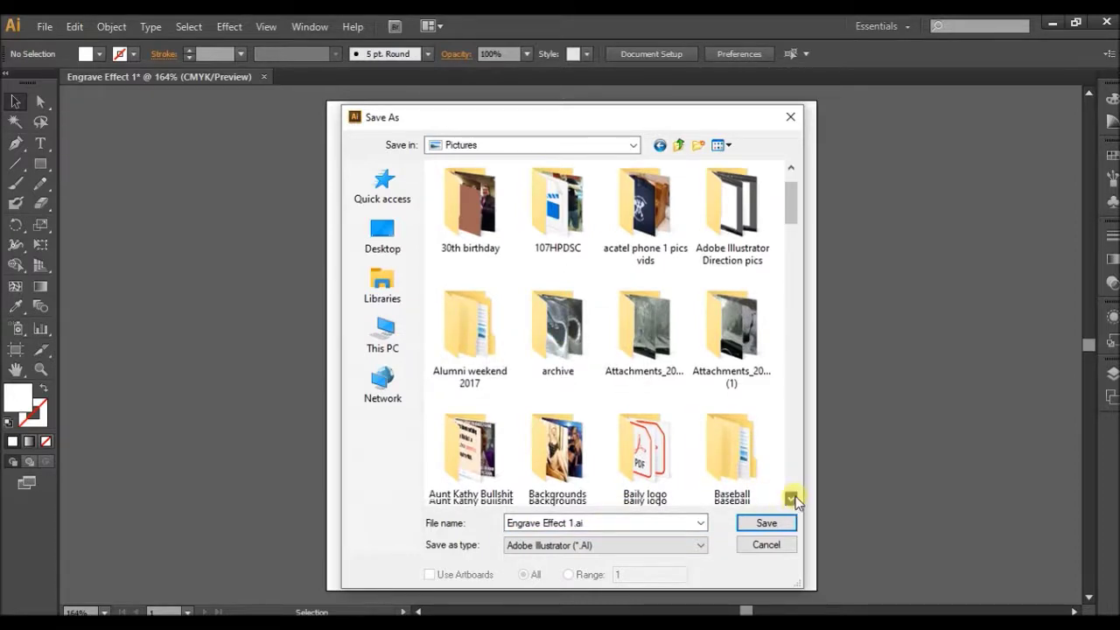
click(535, 525)
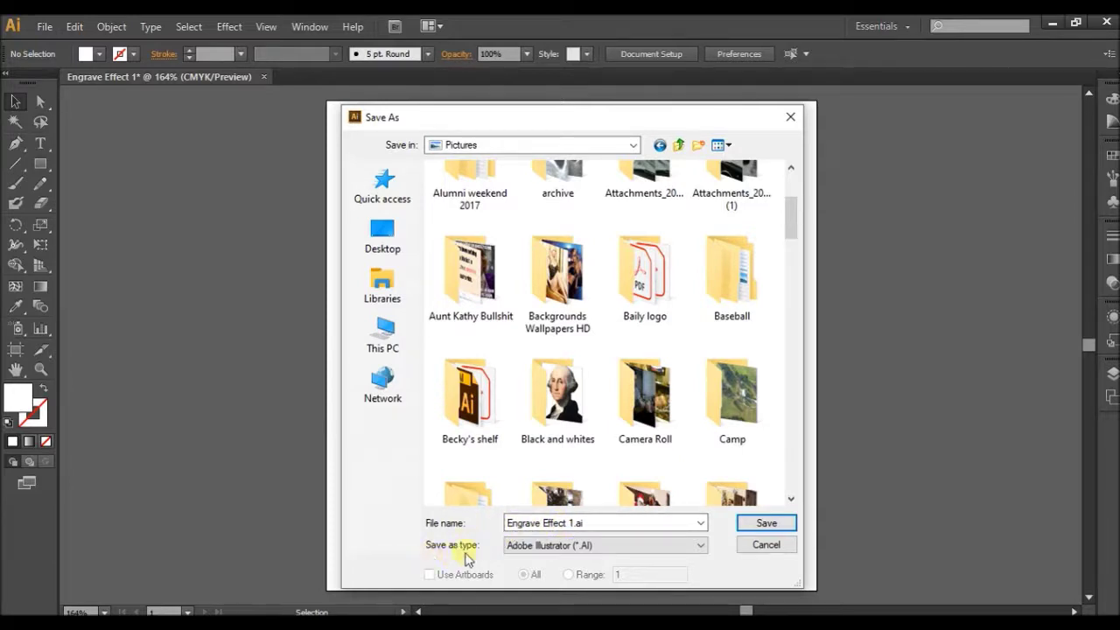
click(507, 545)
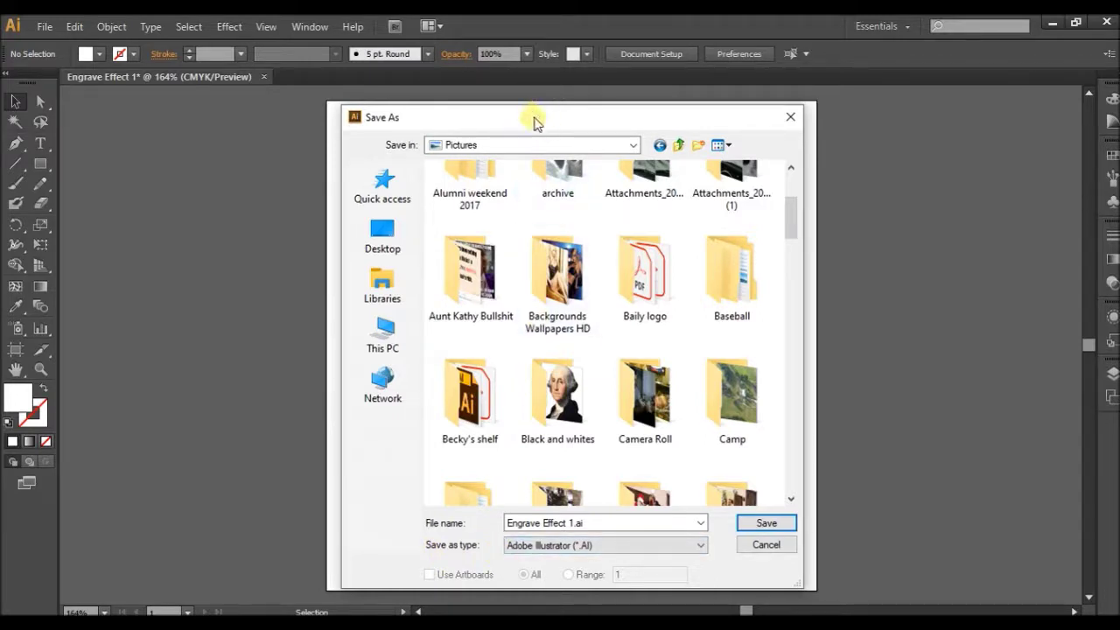
drag(532, 115, 532, 109)
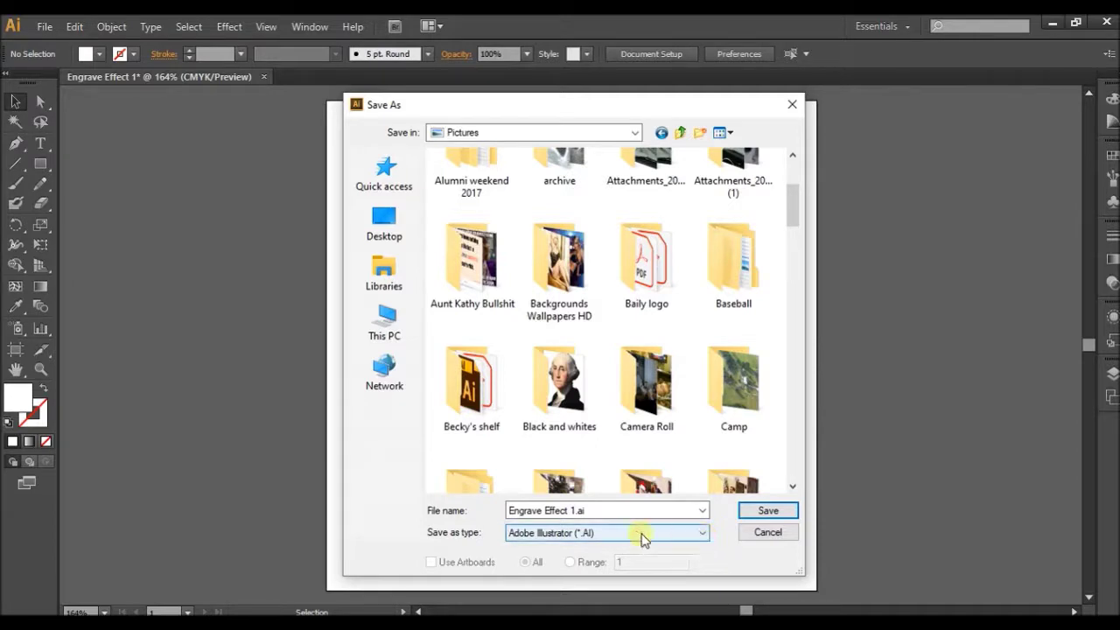
click(702, 534)
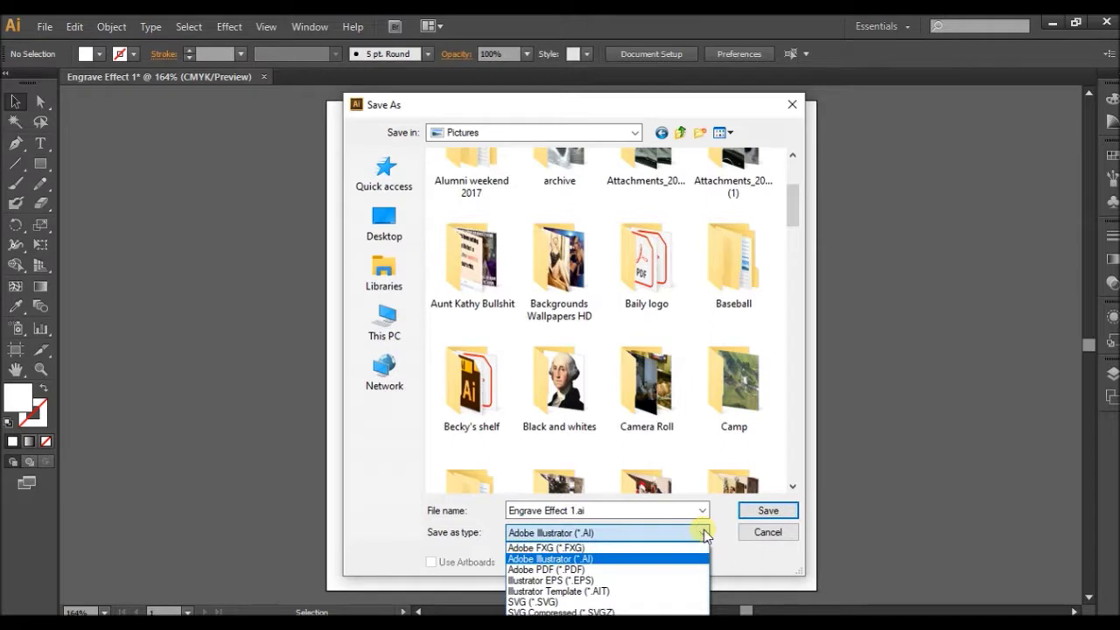
click(611, 570)
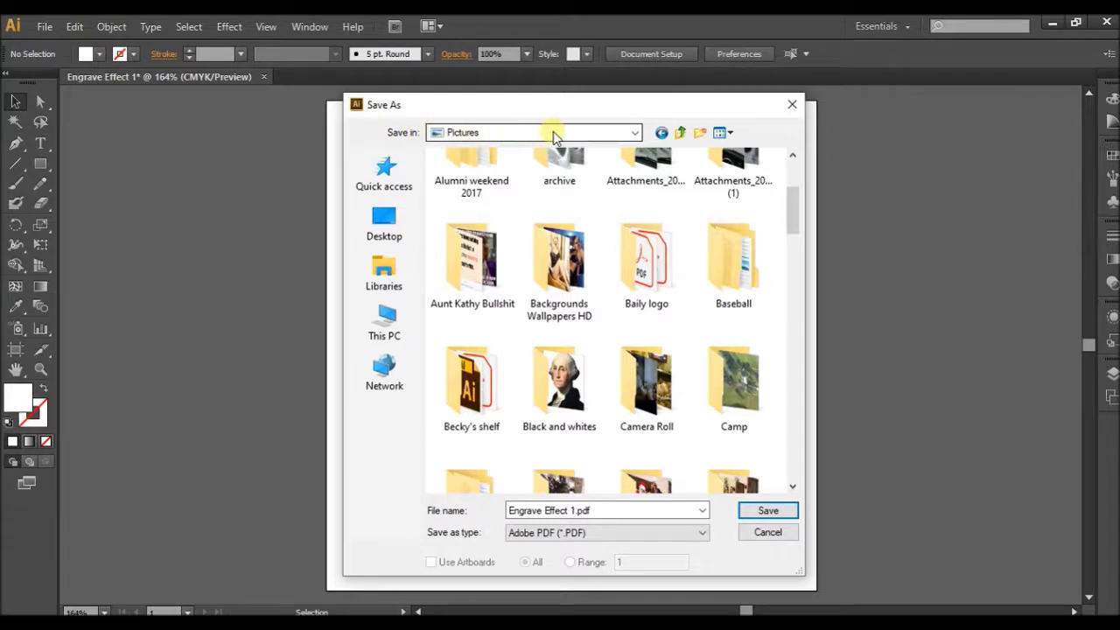
click(770, 512)
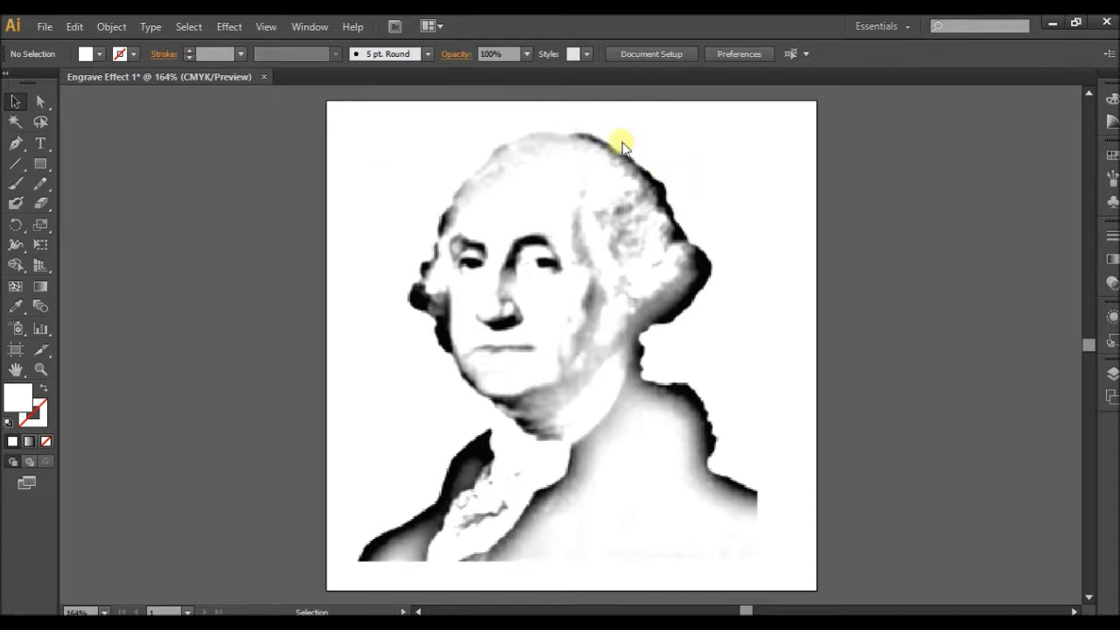
Save the PDF using the [Illustrator Default] preset
key(ctrl+s)
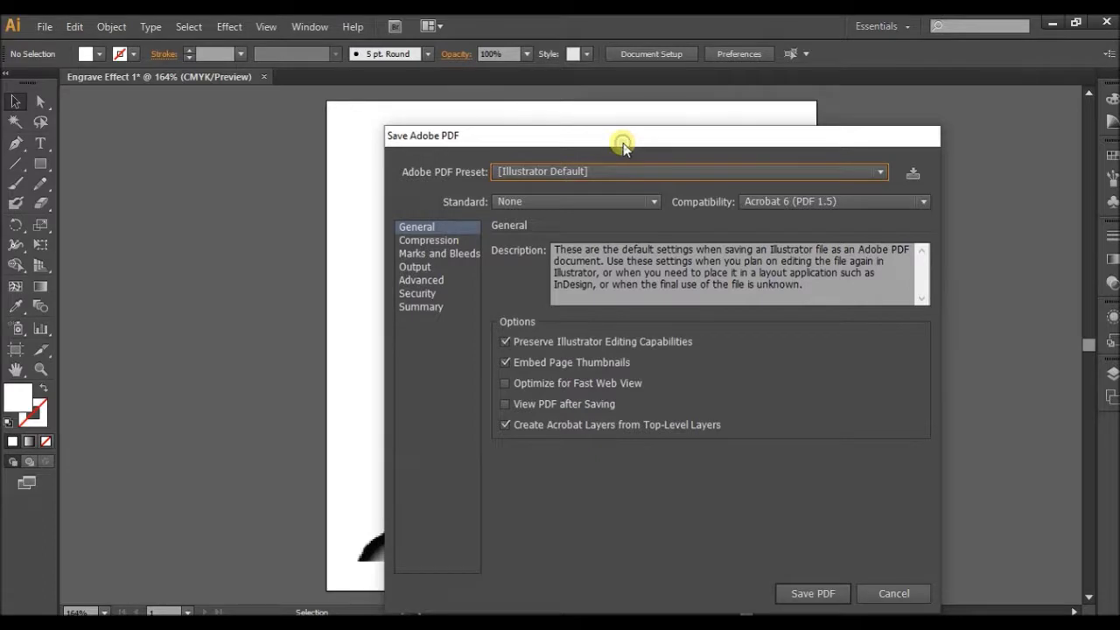
drag(623, 143, 605, 132)
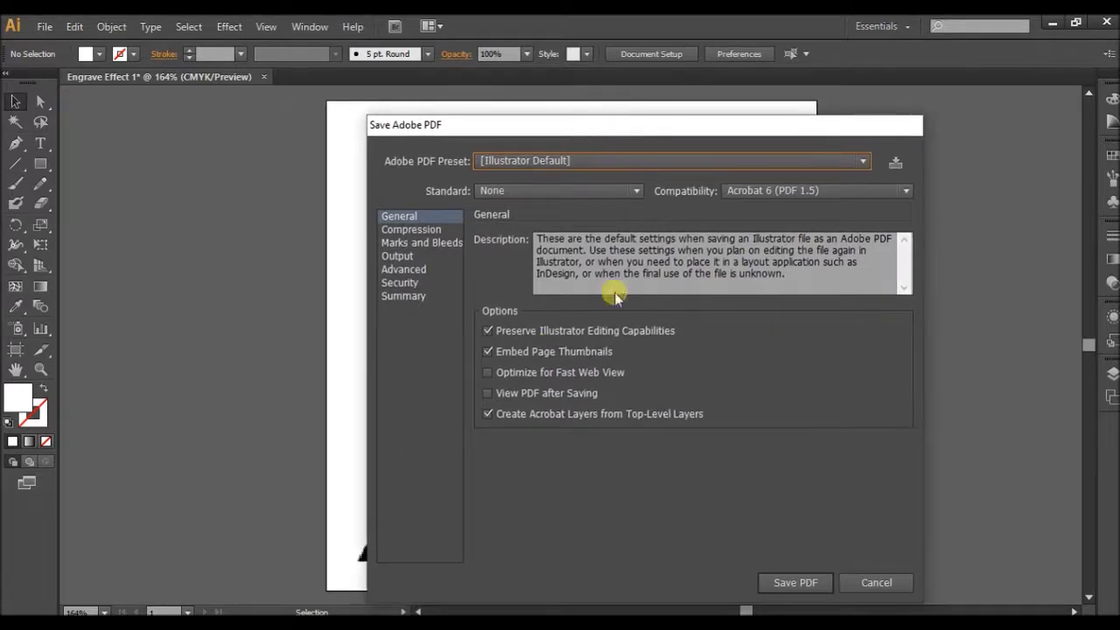
click(781, 576)
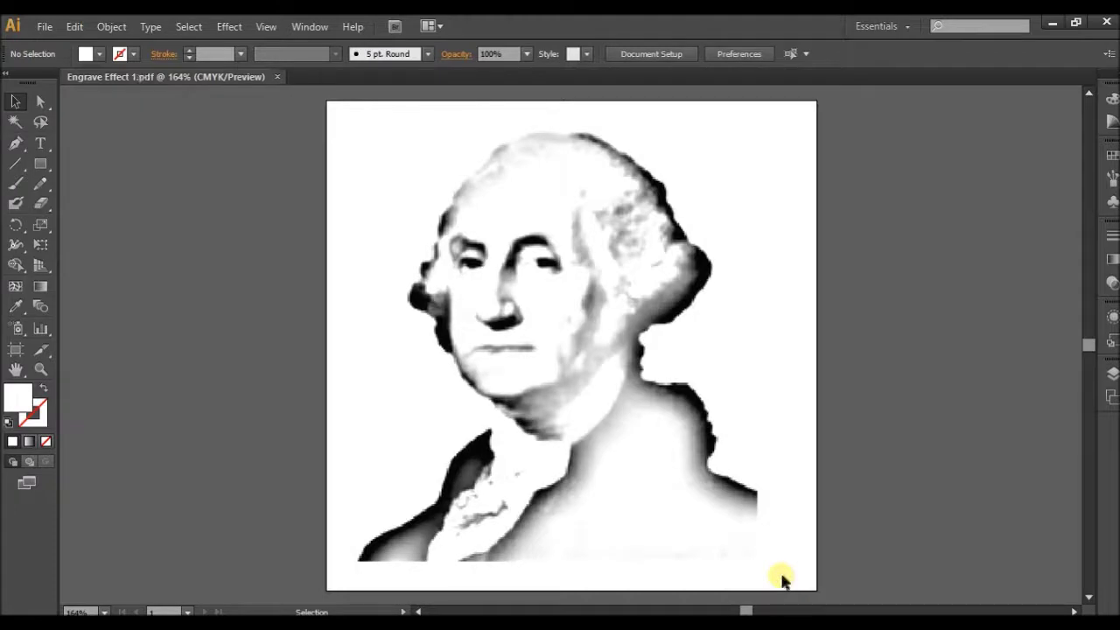